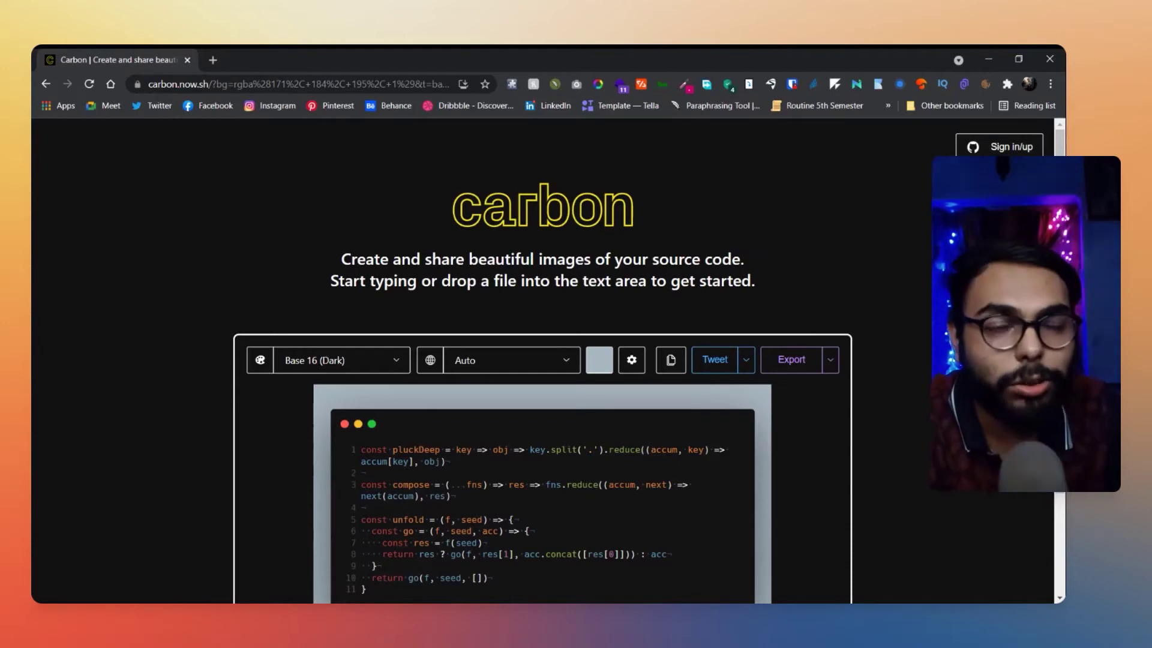
Look over the Carbon home page, its tagline and the sample code editor.
scroll(924, 247, down, 1)
scroll(918, 270, down, 1)
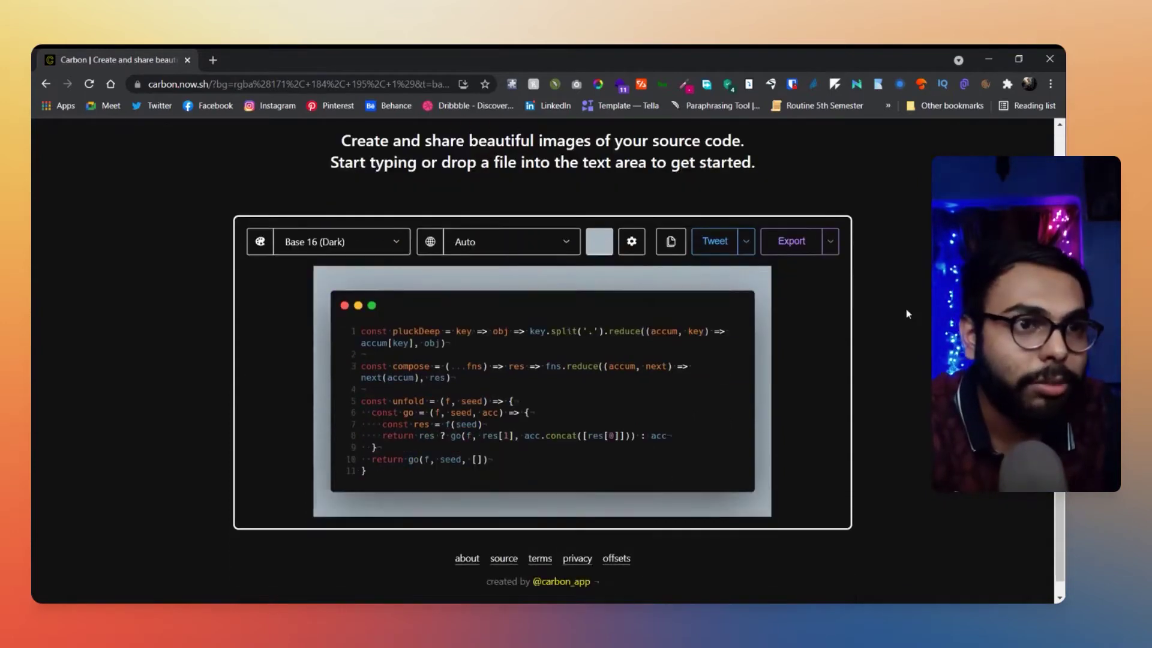
scroll(124, 160, up, 1)
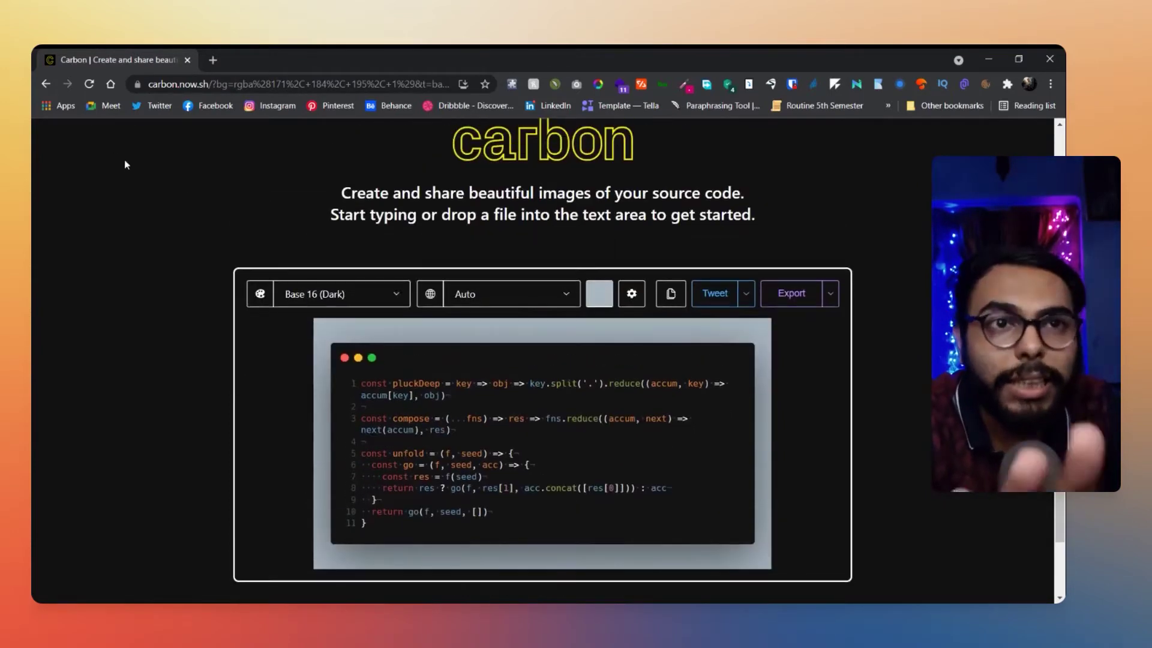
scroll(385, 196, up, 1)
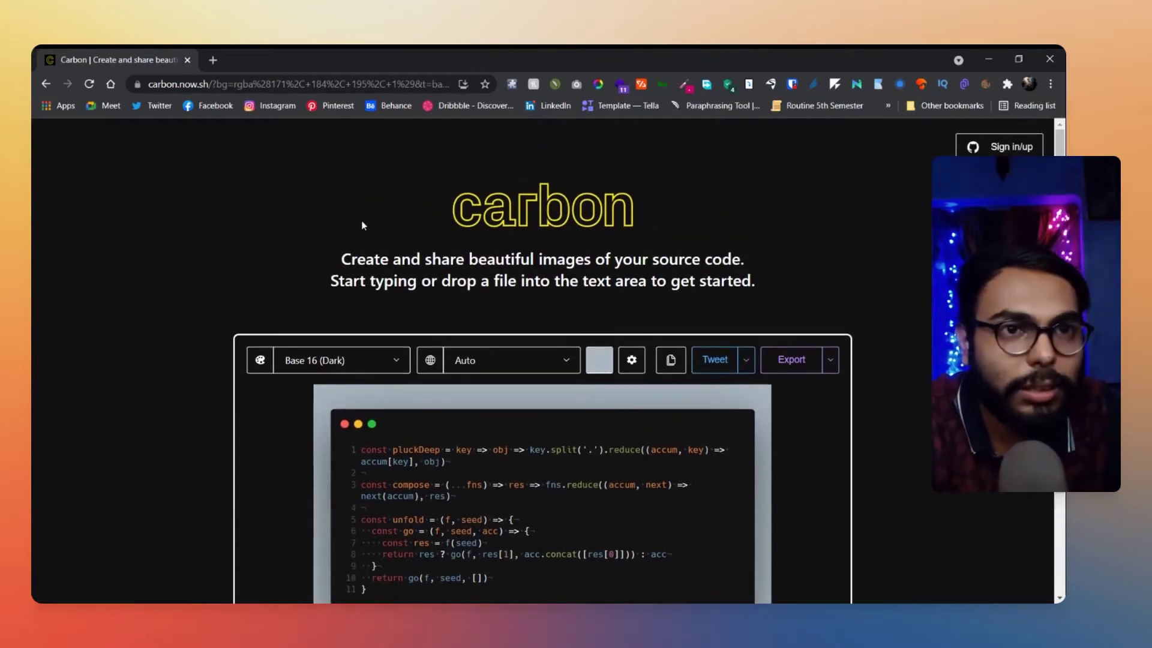
drag(341, 259, 752, 279)
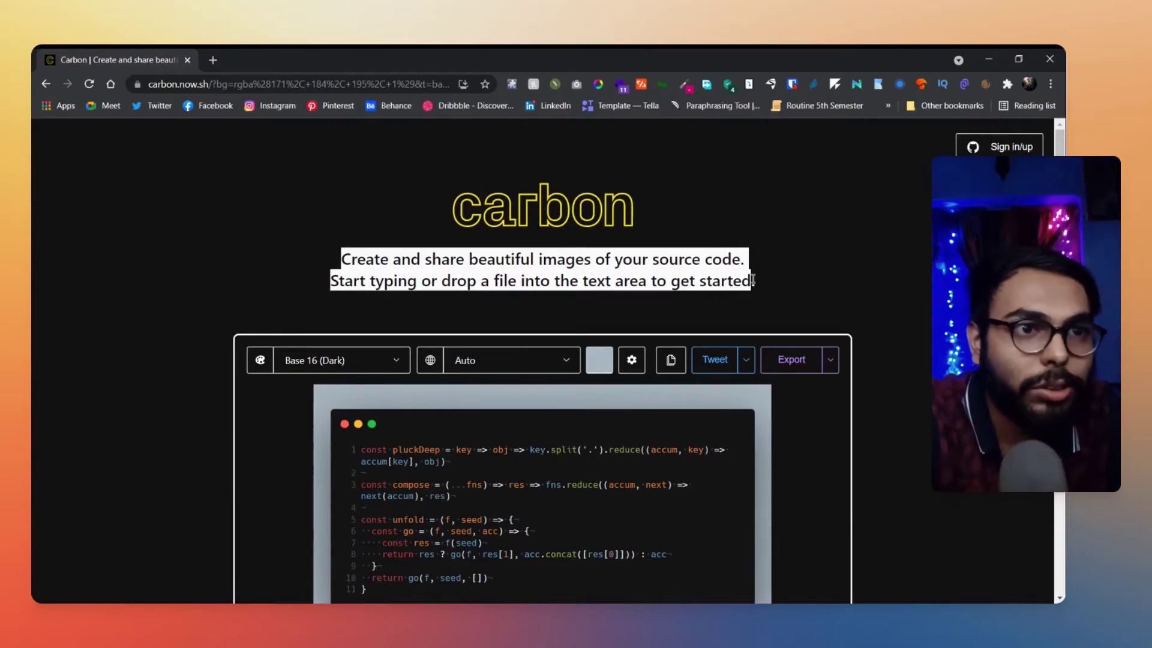
click(837, 286)
scroll(799, 300, down, 2)
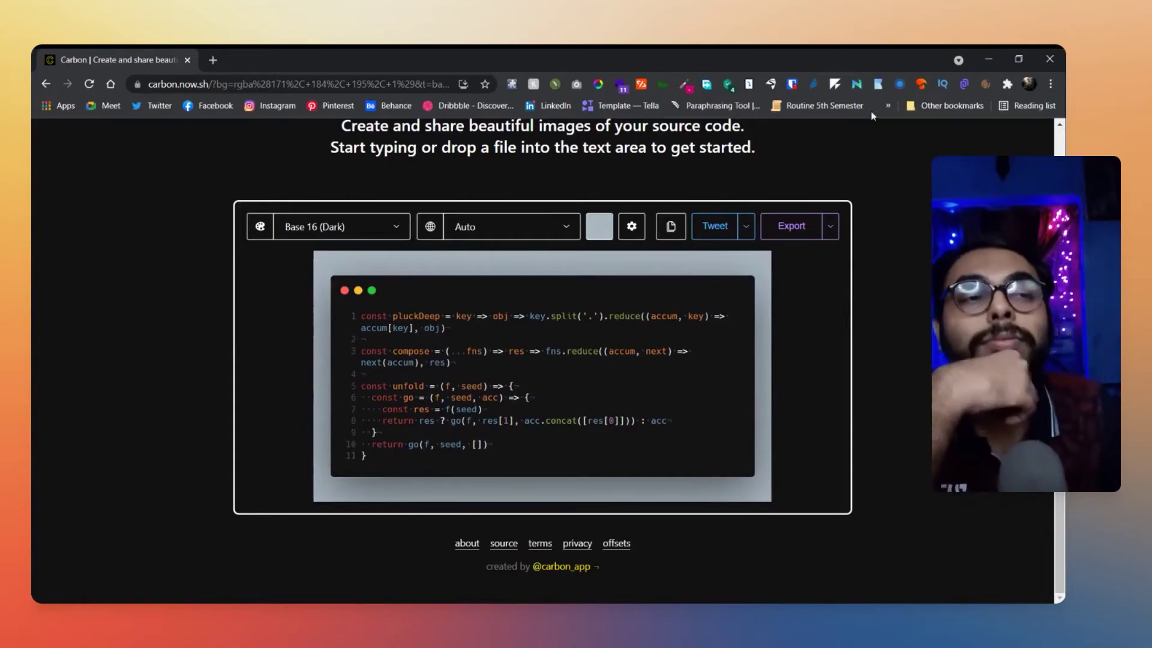
Examine the sharing options offered for tweeting the code image, including the Imgur upload.
click(746, 228)
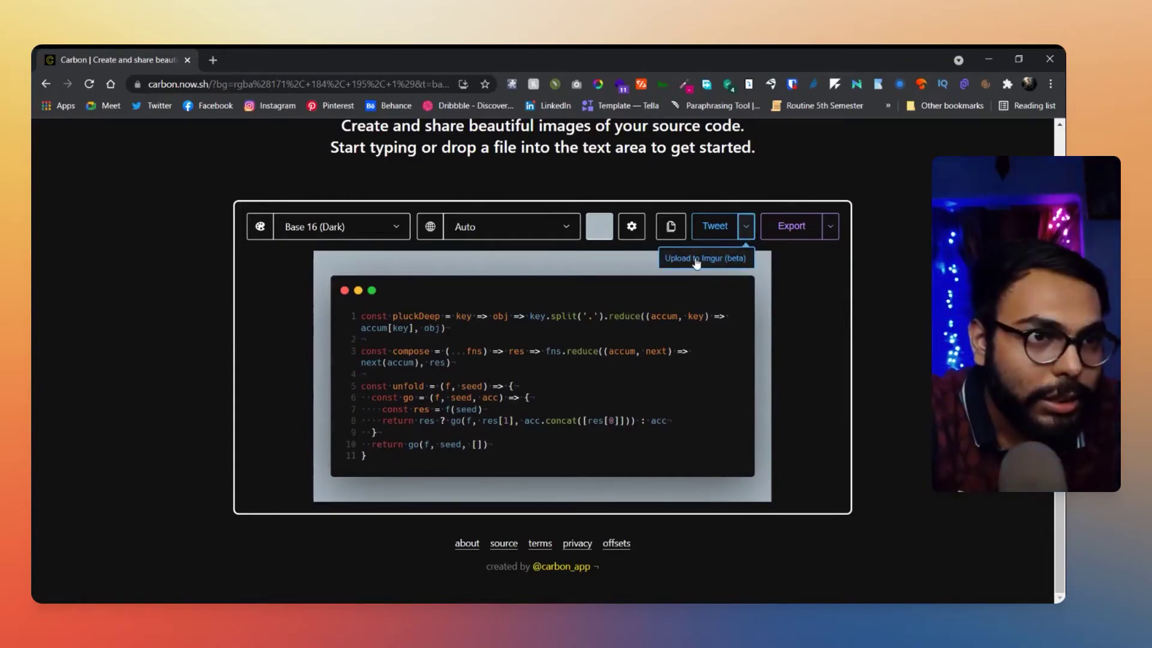
click(653, 228)
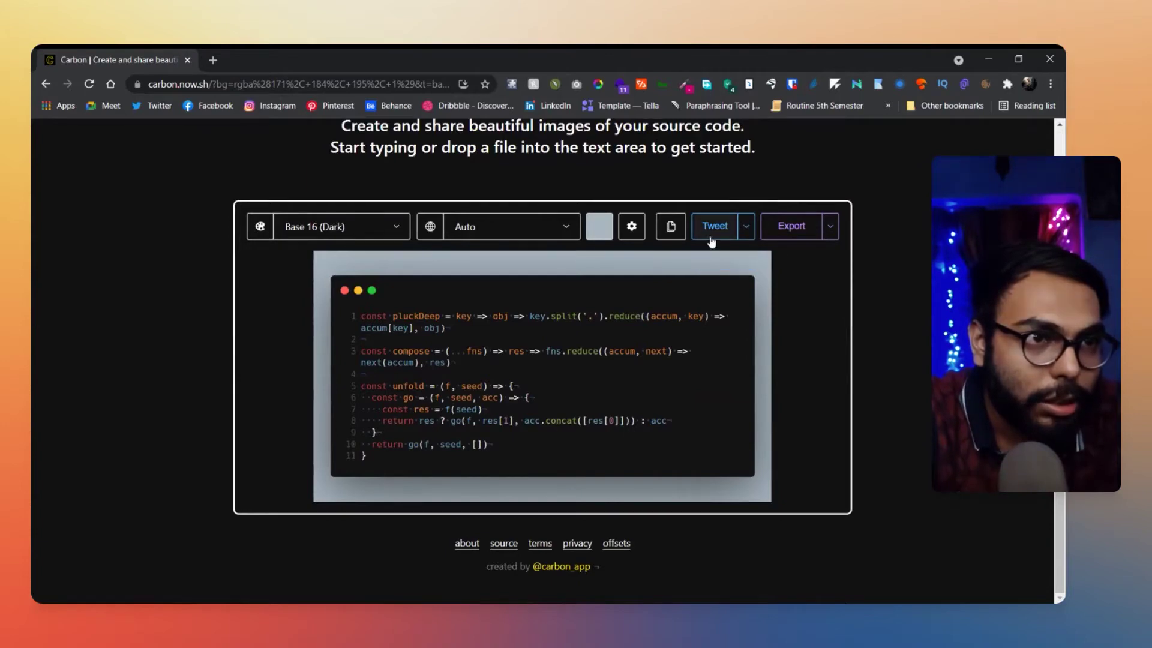
click(746, 227)
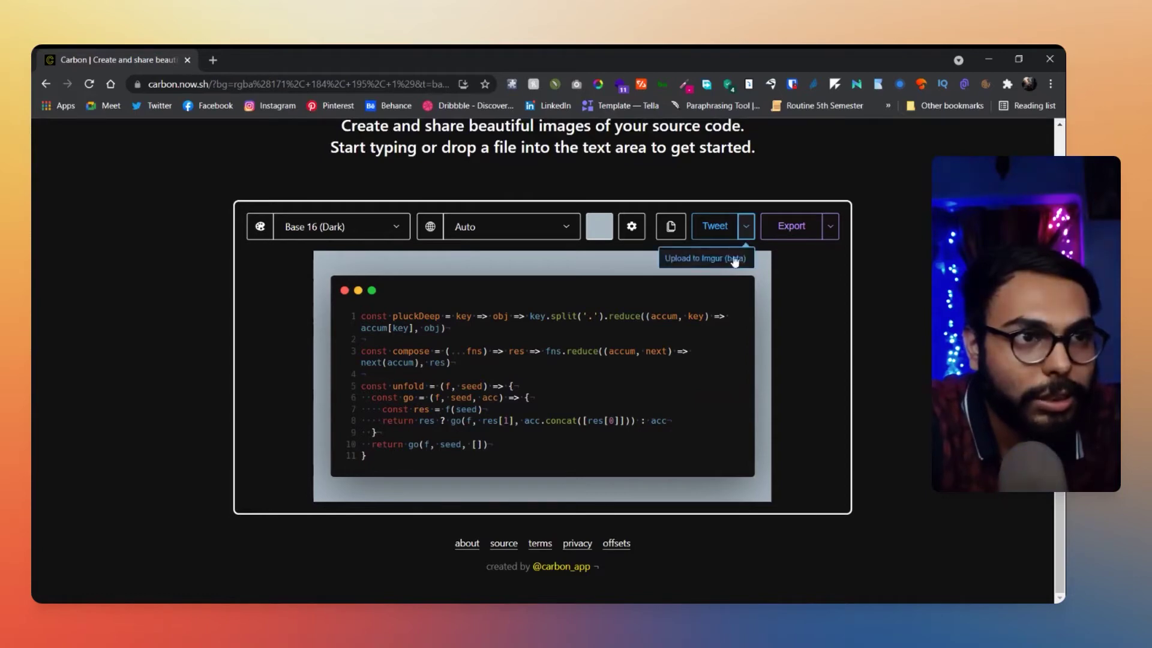
click(833, 243)
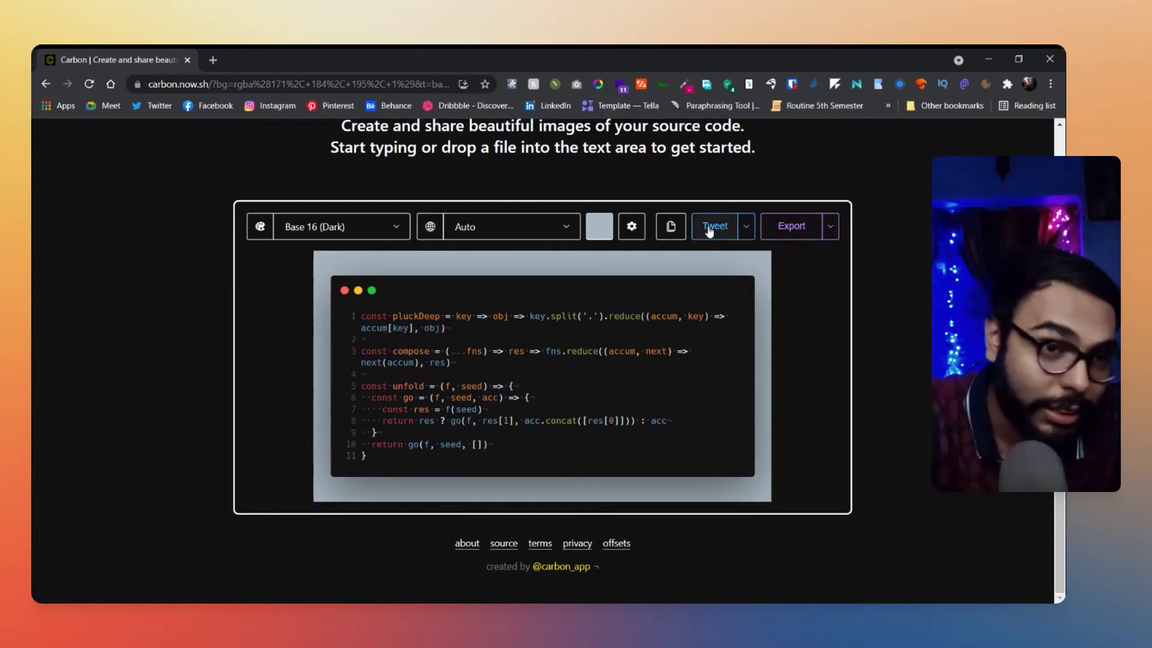
Examine the export options for file name, size and PNG or SVG download.
click(830, 231)
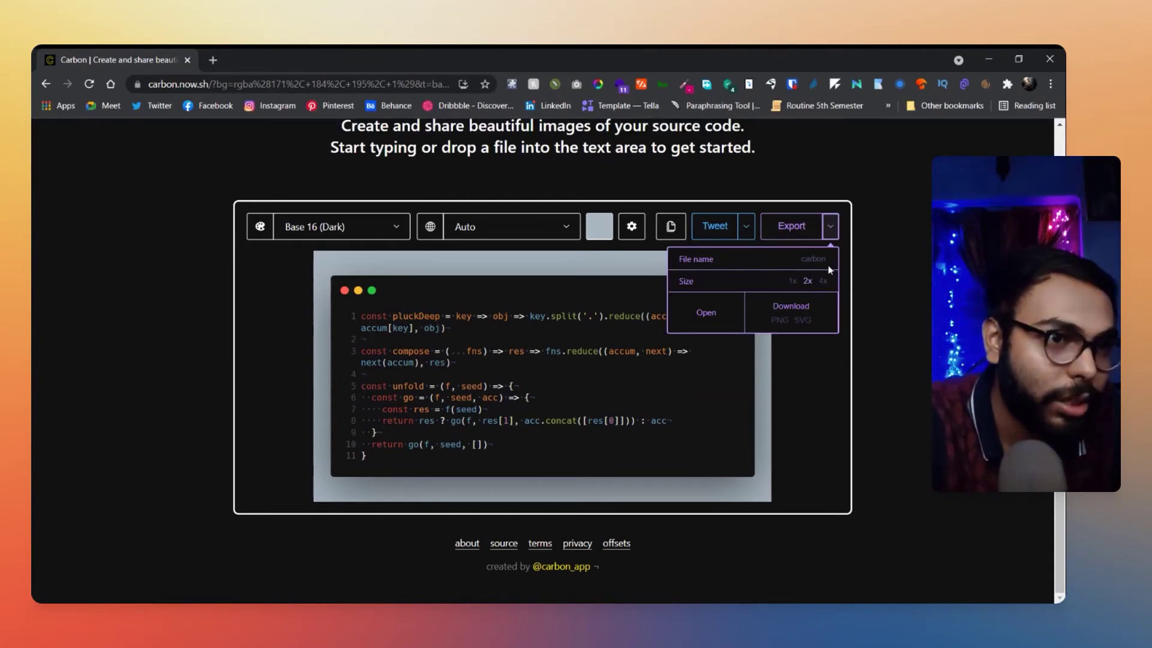
click(808, 259)
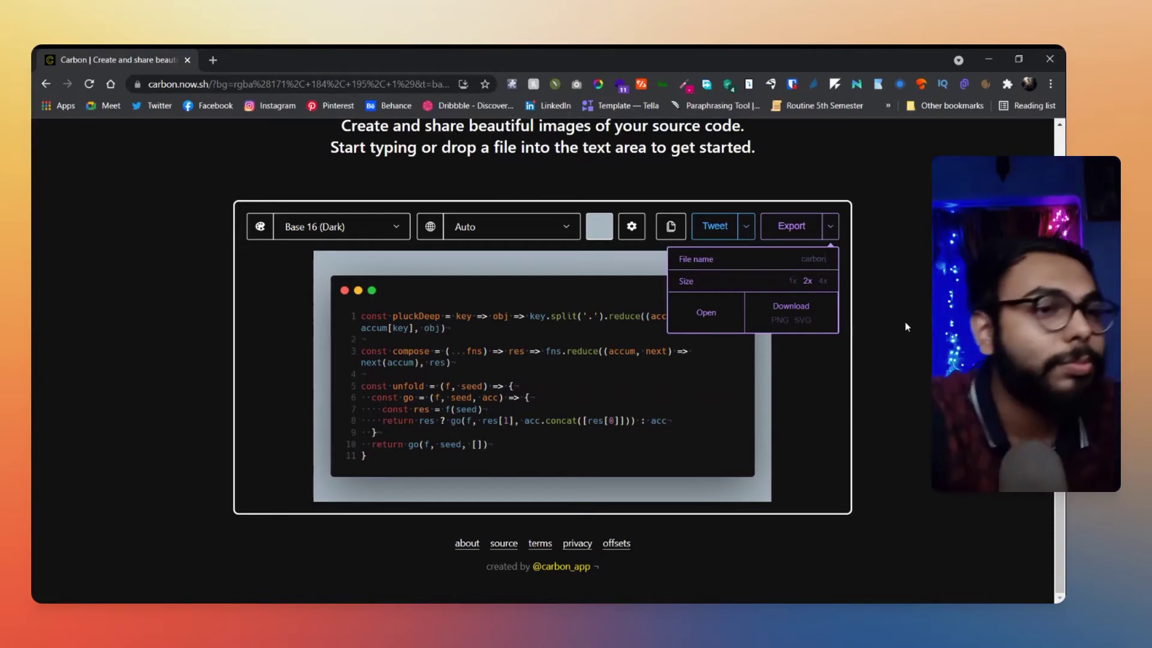
click(806, 322)
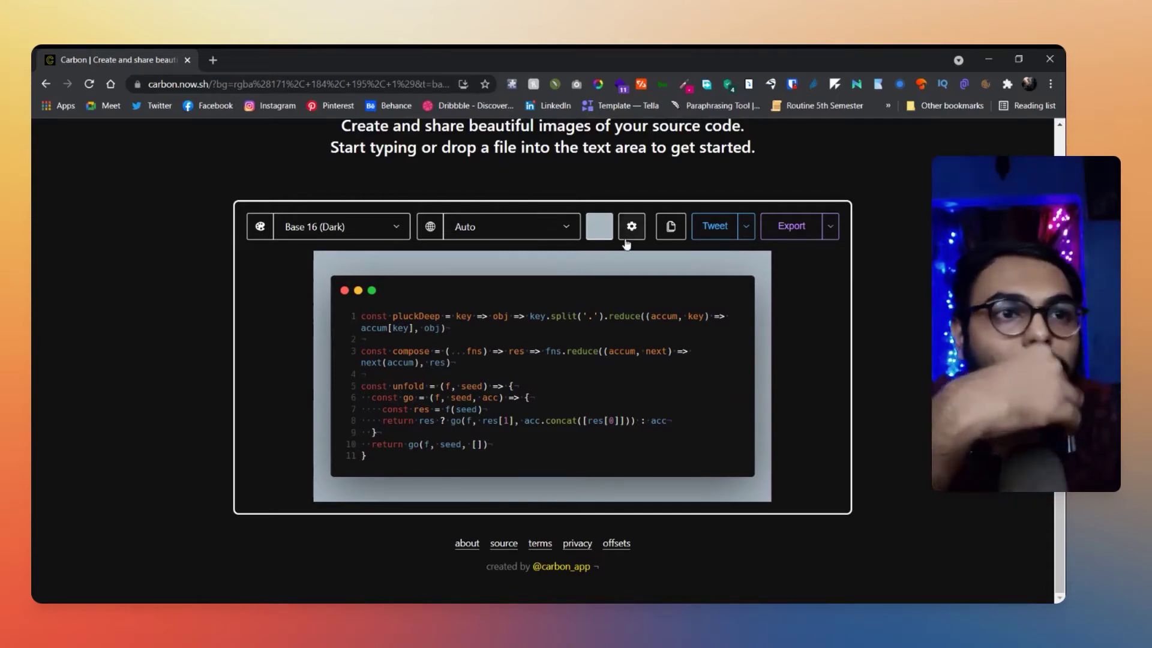
Change the background color behind the code window to a light blue.
click(602, 234)
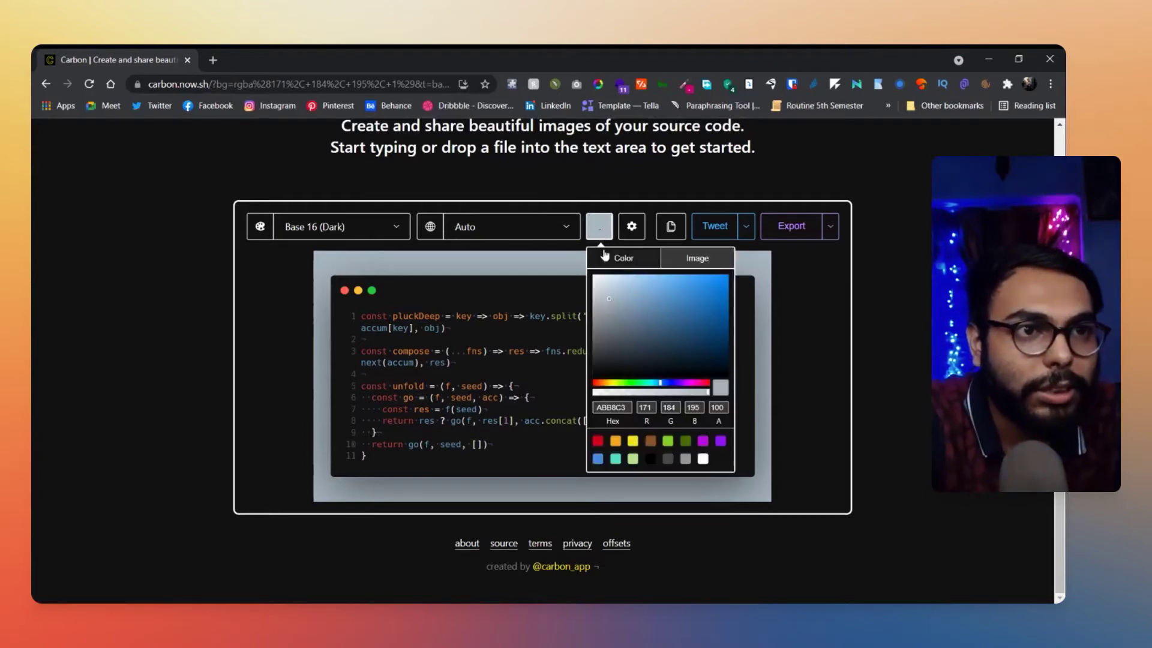
mouse_move(686, 337)
mouse_down()
mouse_move(618, 323)
mouse_move(635, 318)
mouse_move(617, 303)
mouse_up()
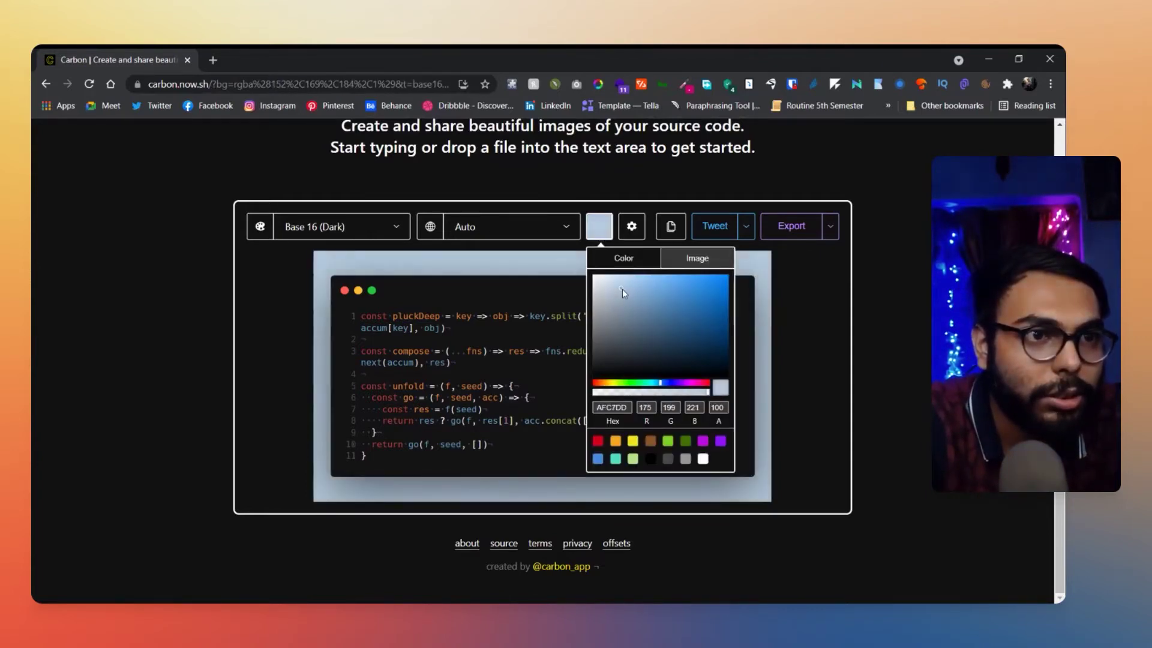
Examine the background image options, visit the linked Unsplash site and return to the code editor.
click(717, 259)
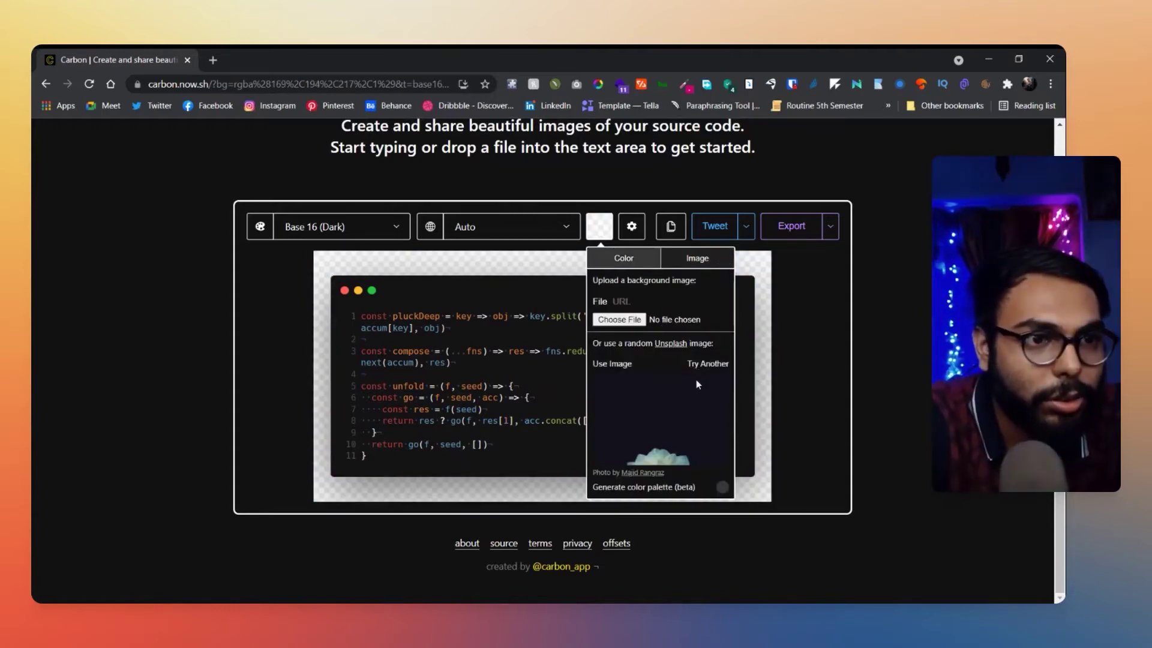
scroll(698, 384, up, 2)
scroll(696, 382, down, 2)
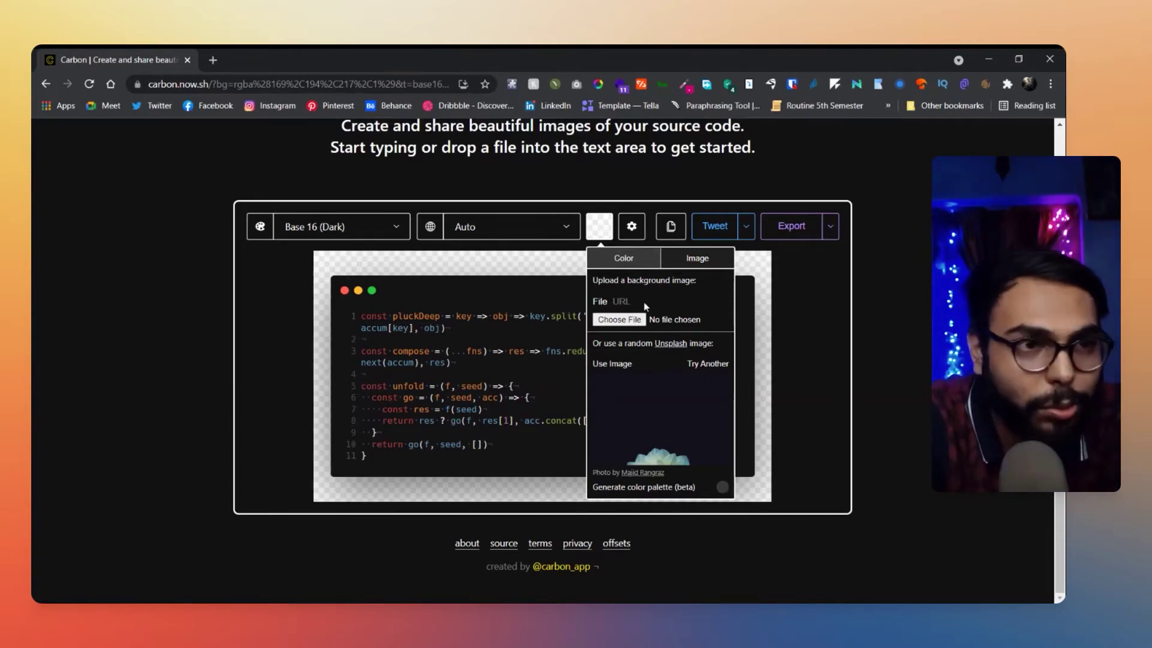
click(670, 344)
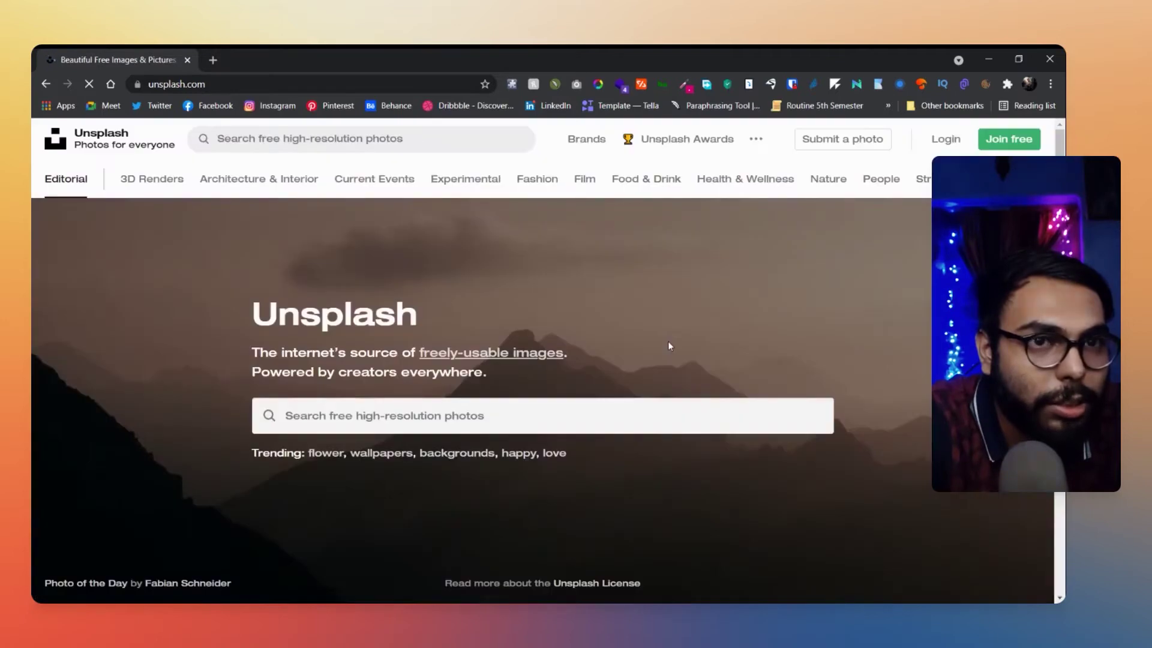
click(45, 84)
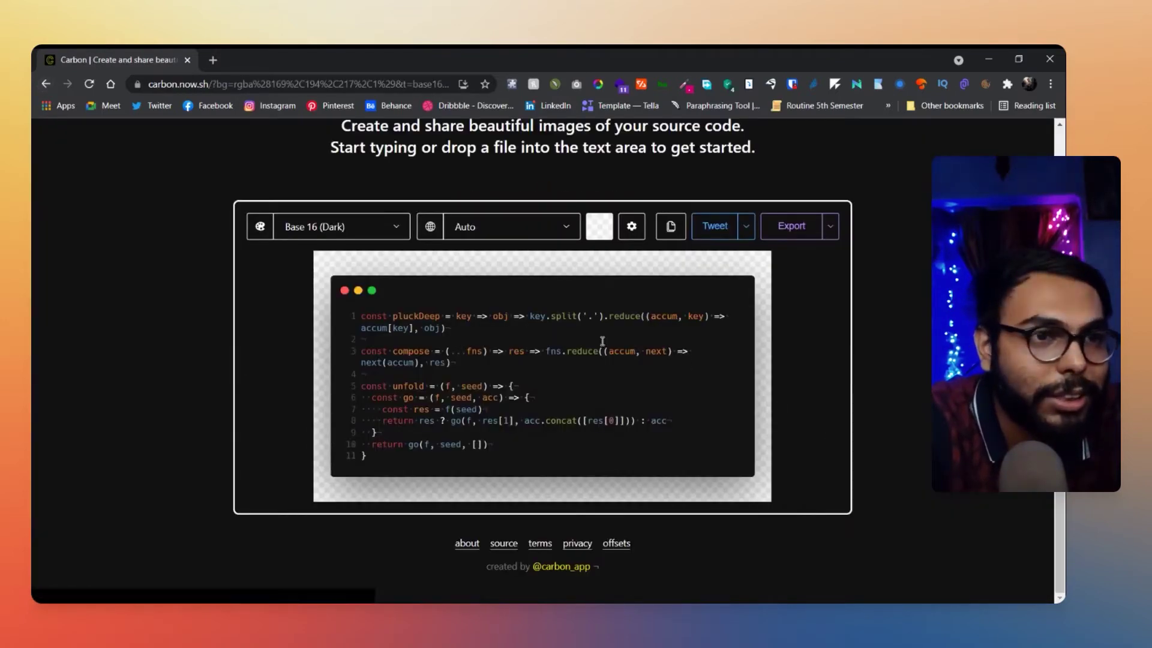
Apply the suggested random Unsplash photo as the background image behind the code window.
click(599, 226)
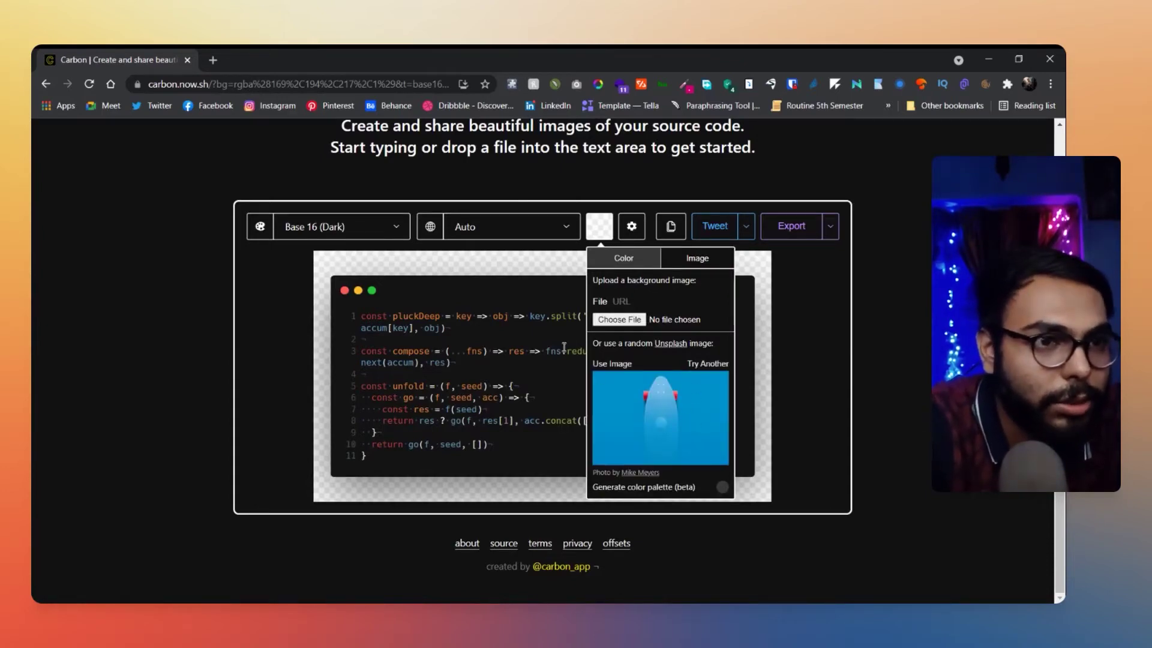
click(612, 364)
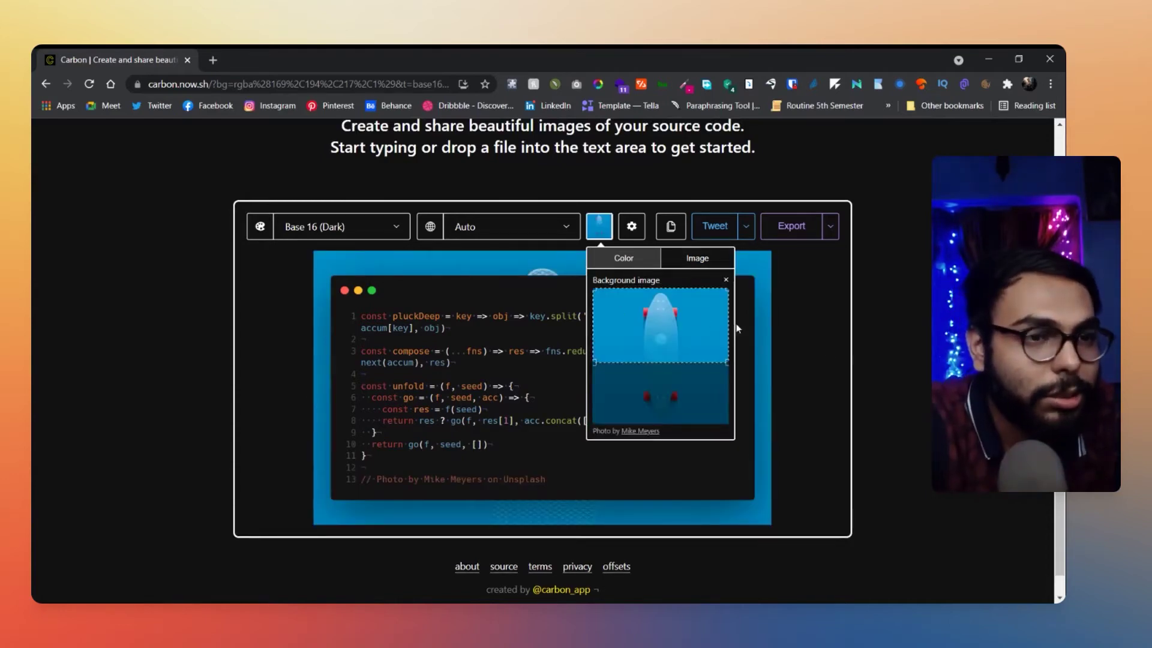
click(820, 324)
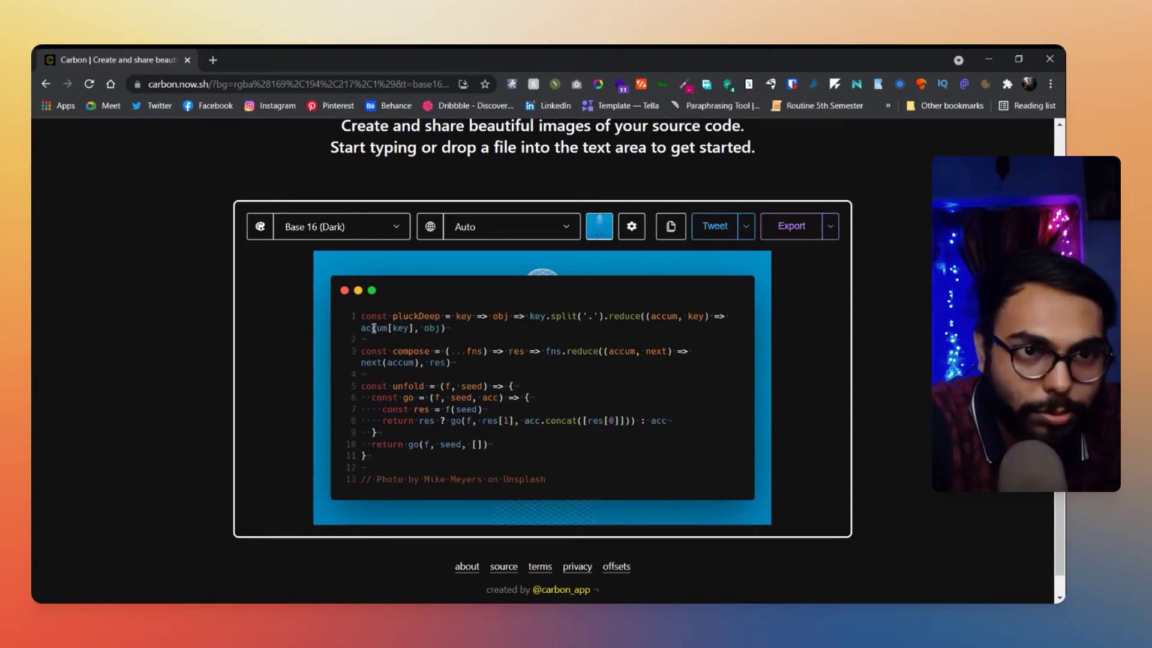
Try out code editing by adding a test line below the photo credit comment and removing it.
drag(558, 482, 372, 404)
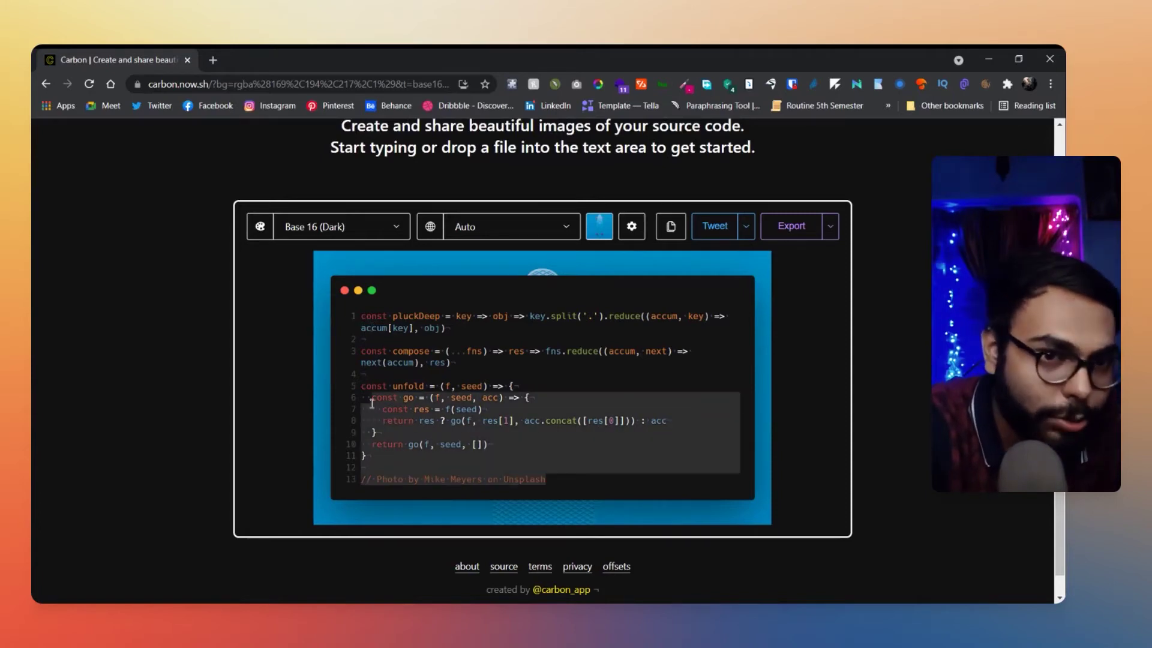
click(562, 465)
click(563, 476)
key(Return)
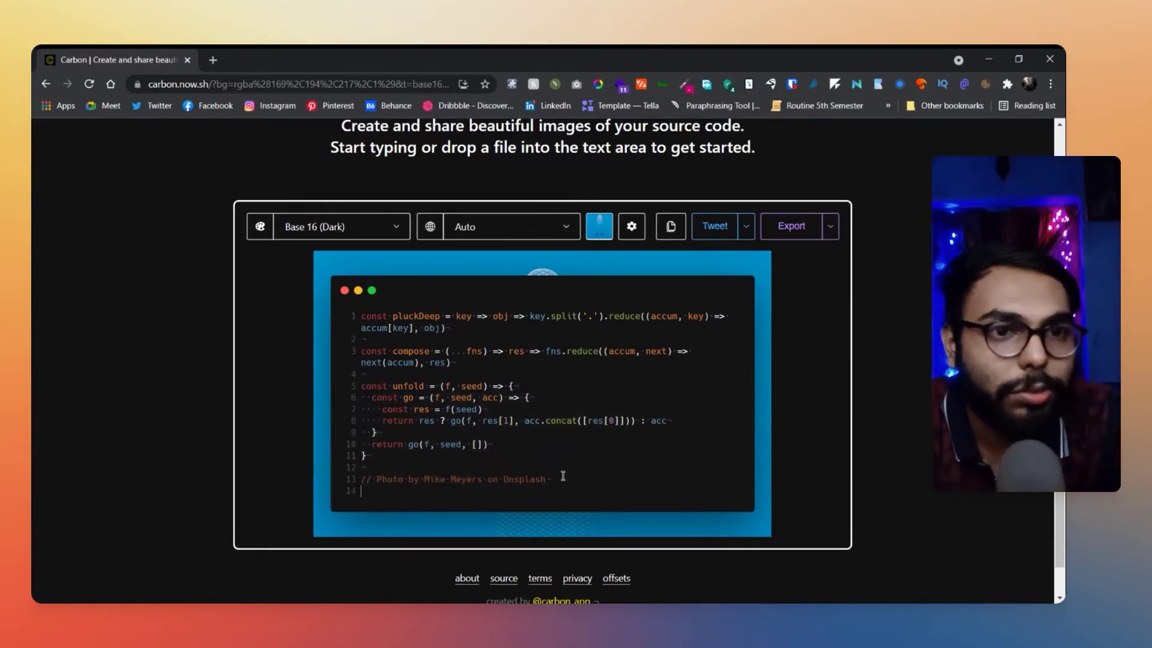
text(hfskdjbdkj)
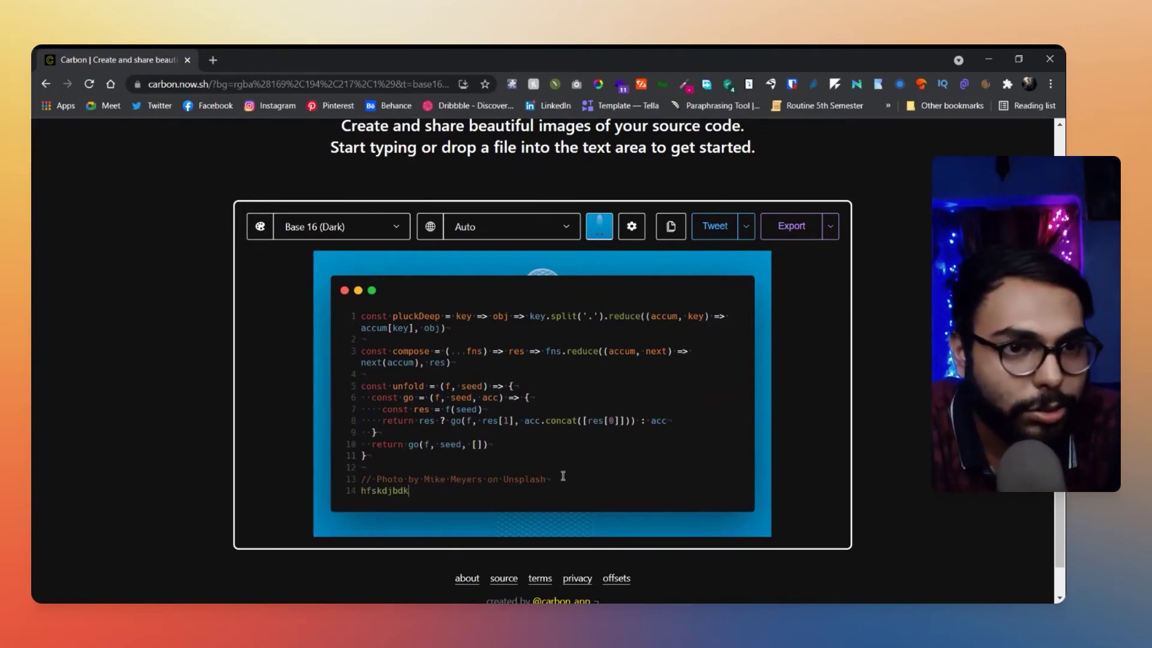
key(BackSpace)
key(BackSpace)
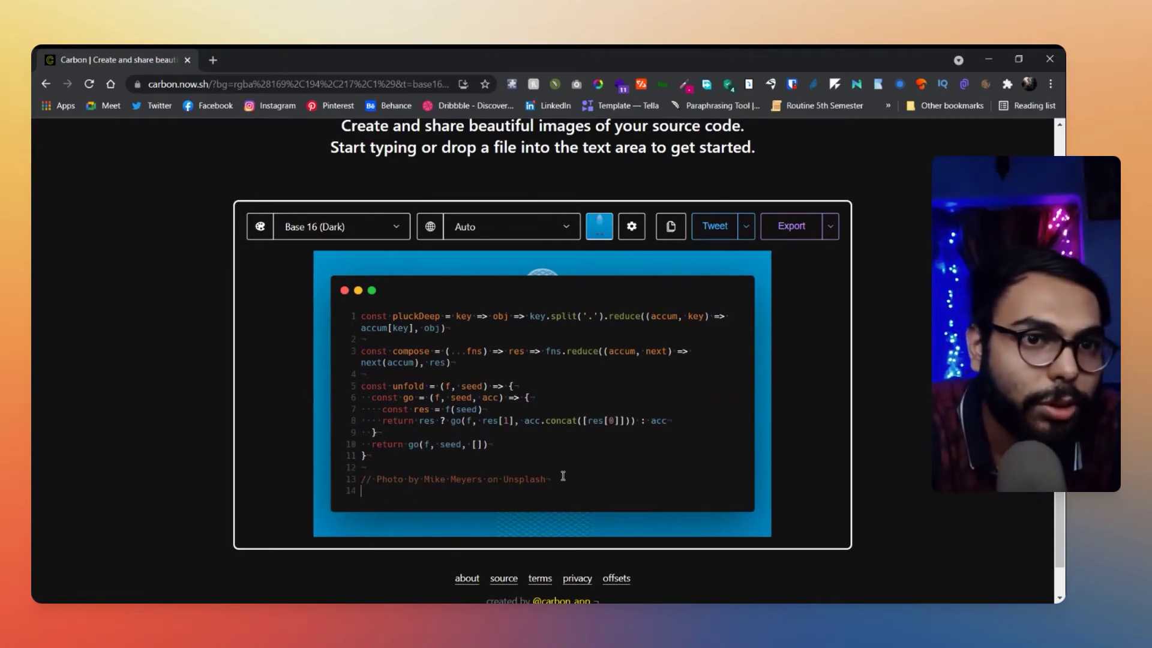
key(BackSpace)
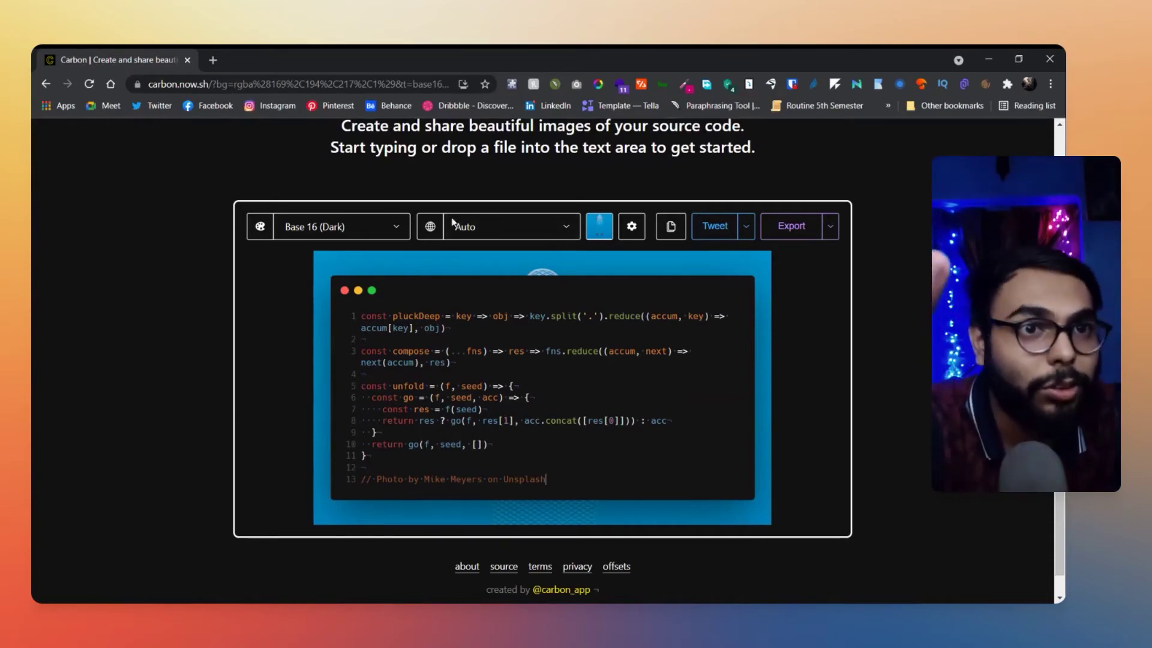
Look through the programming languages available for syntax highlighting.
click(572, 235)
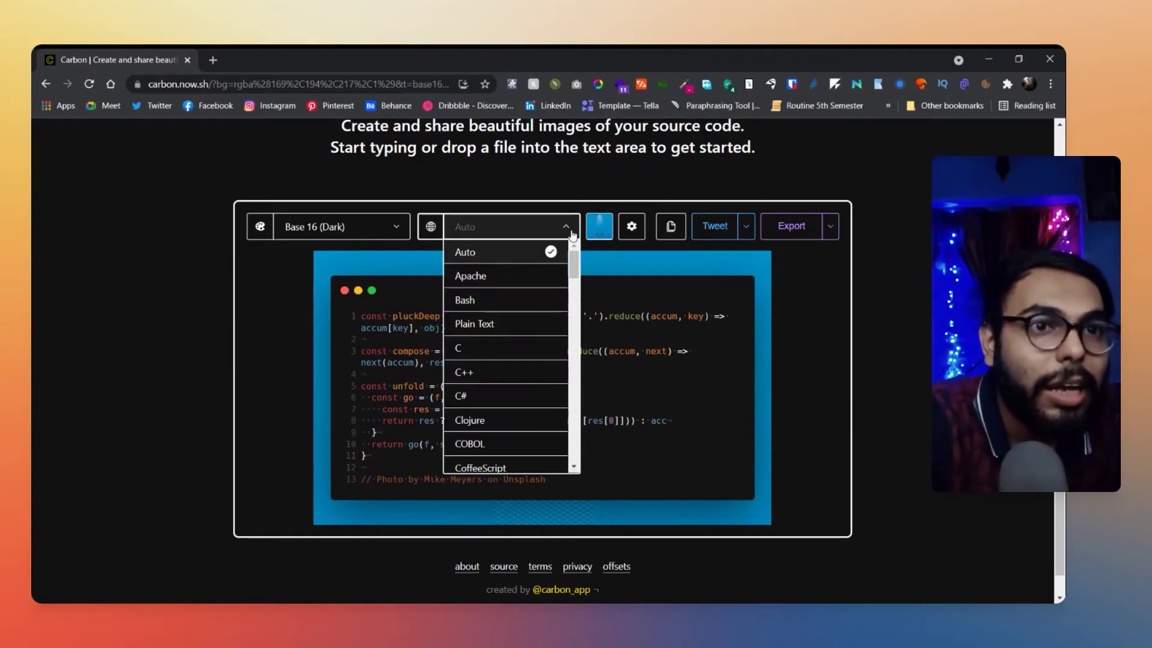
scroll(549, 258, down, 8)
scroll(553, 358, down, 7)
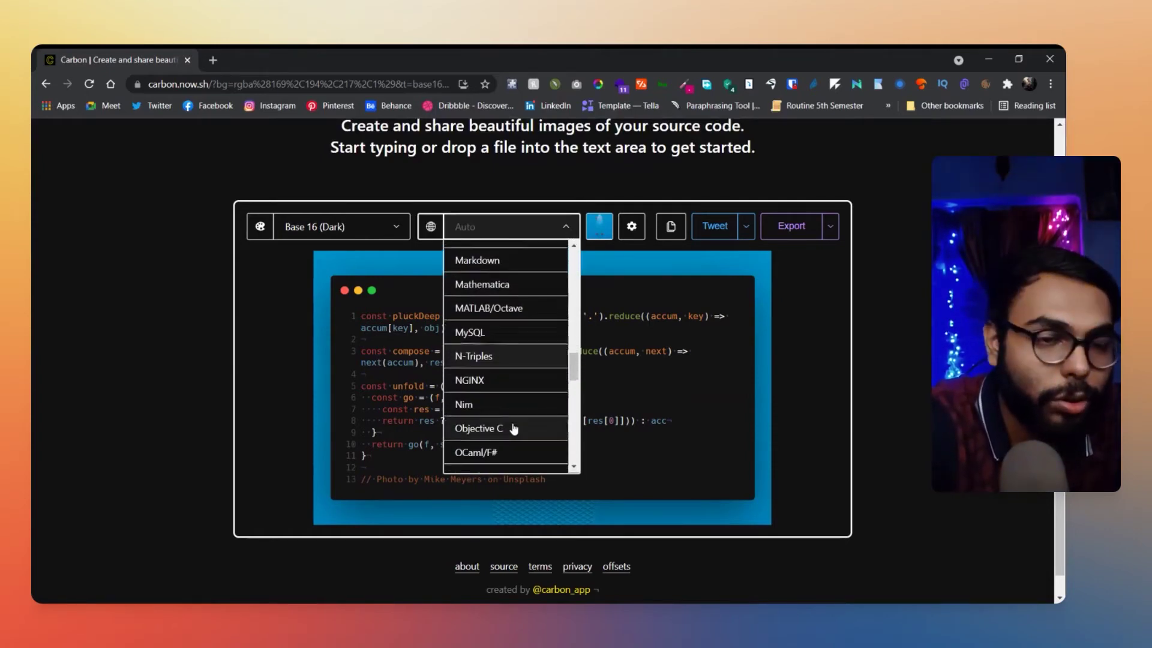
scroll(514, 430, down, 5)
scroll(515, 433, down, 6)
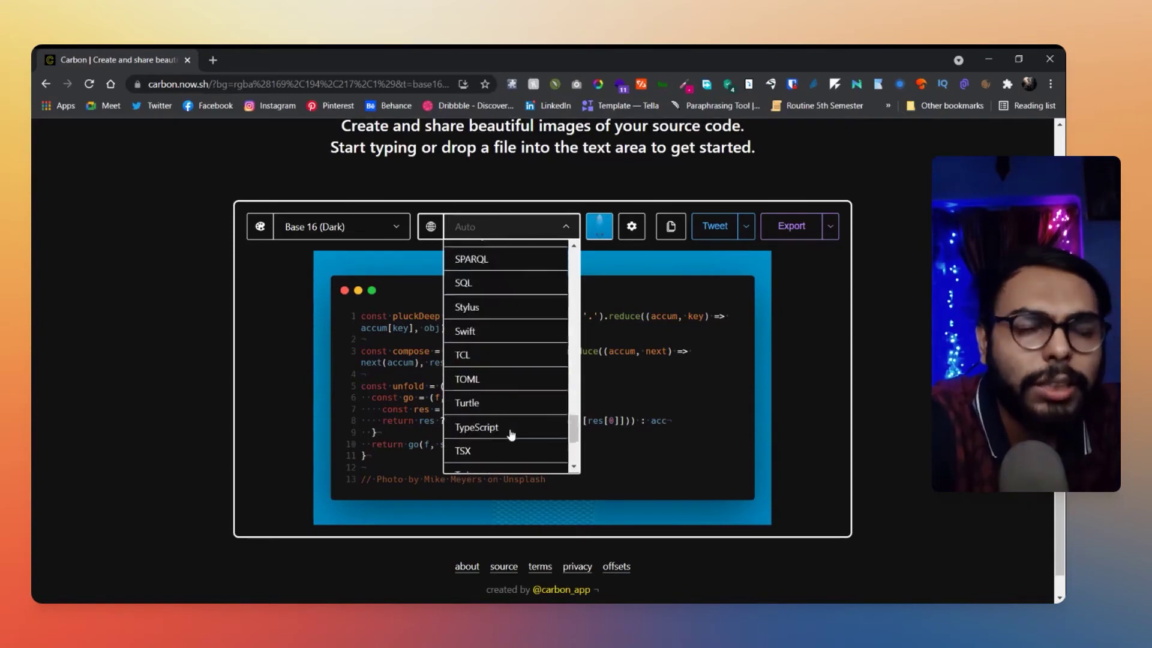
scroll(511, 432, up, 15)
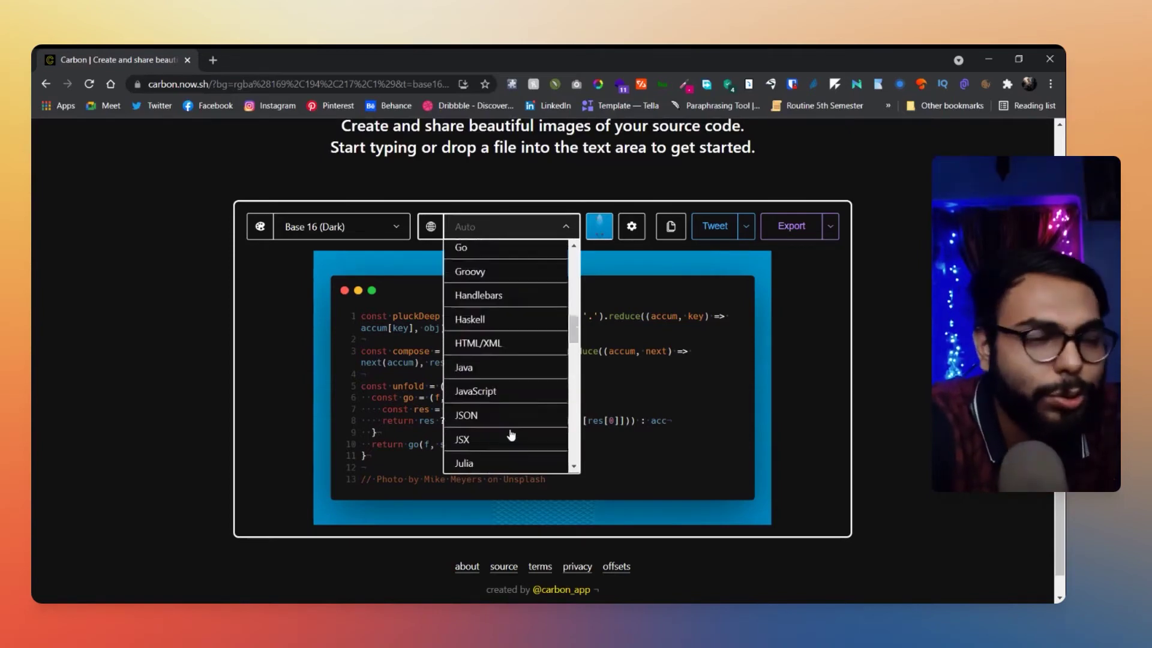
Change the syntax theme of the code window to Monokai.
click(394, 228)
scroll(384, 338, up, 2)
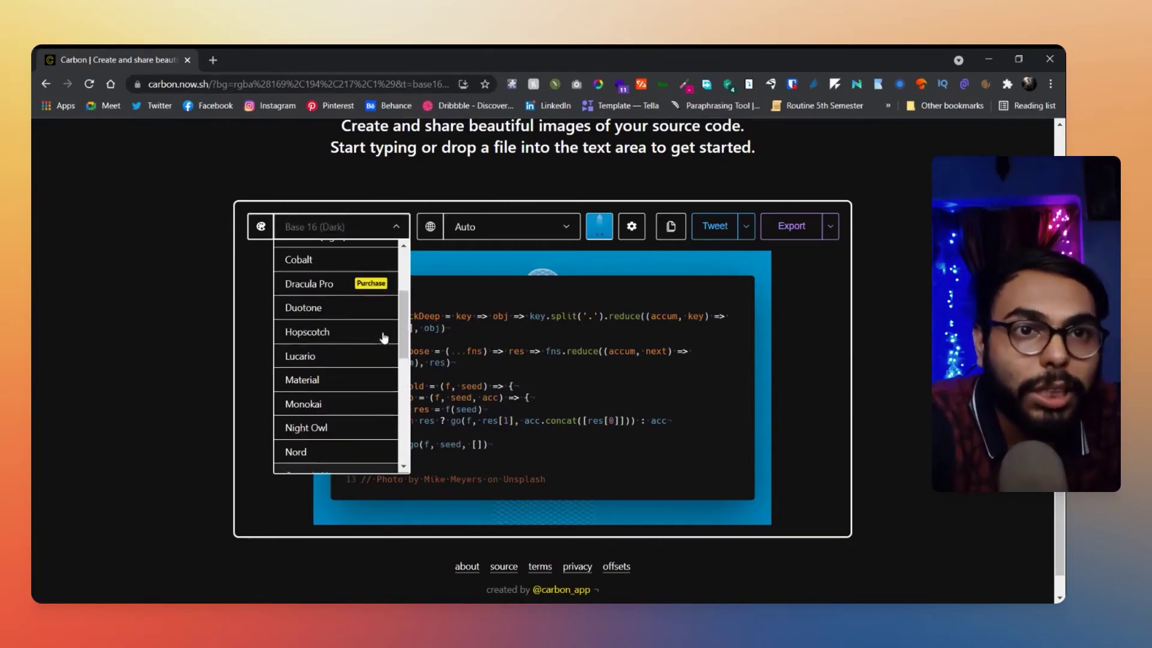
scroll(368, 326, up, 1)
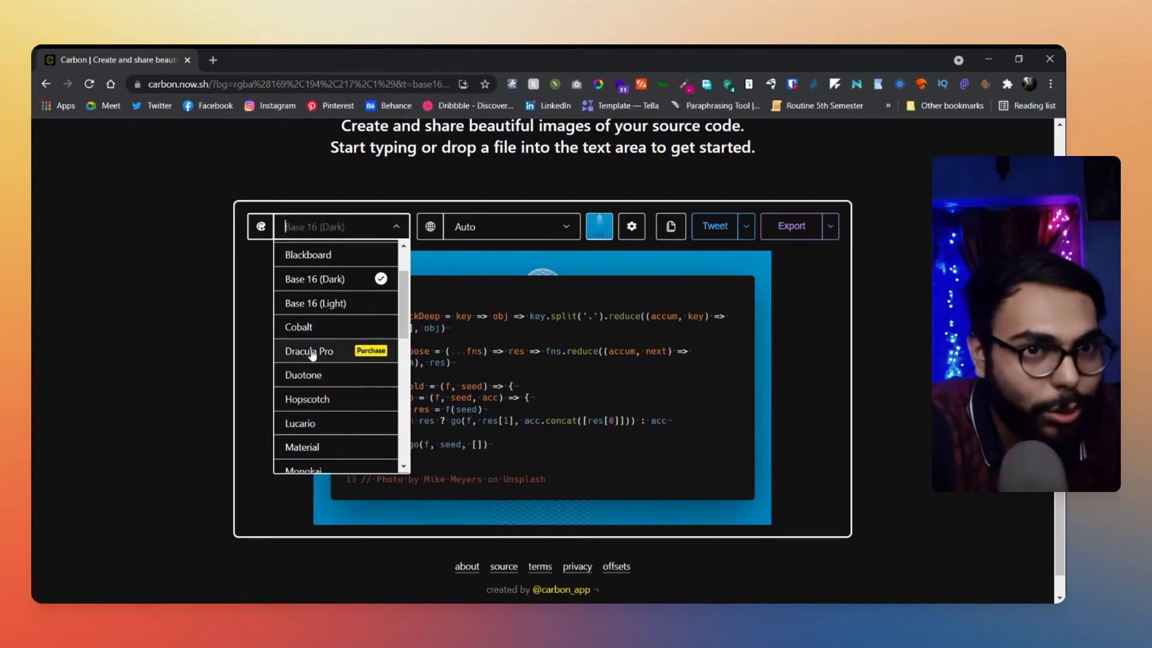
scroll(312, 355, up, 1)
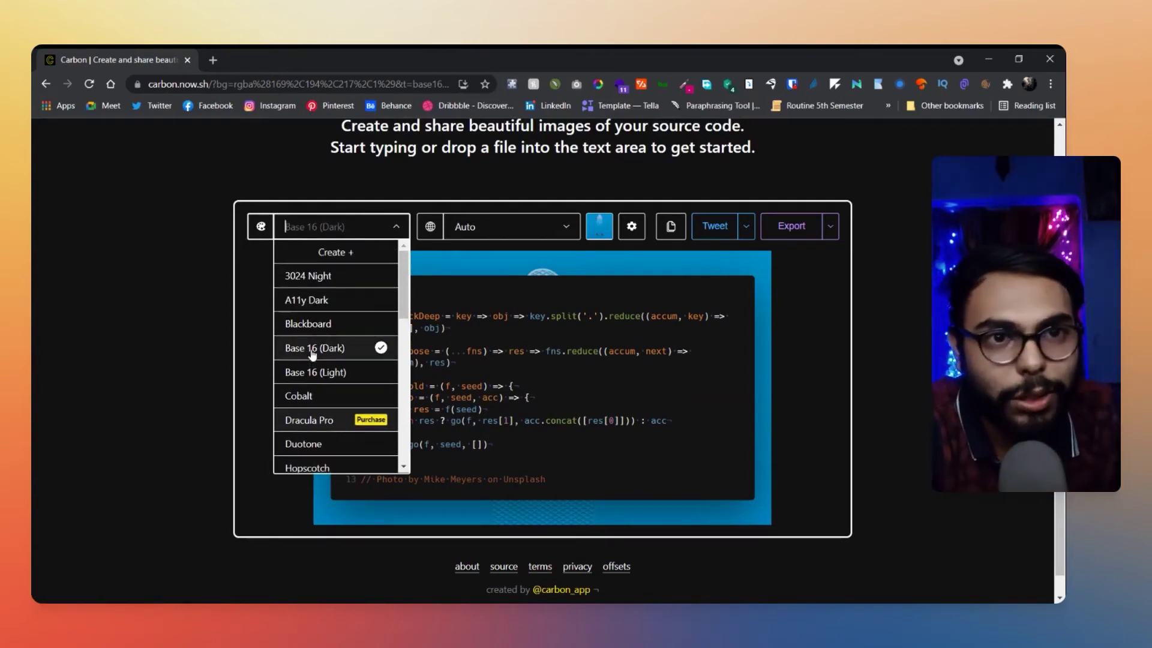
scroll(339, 393, down, 2)
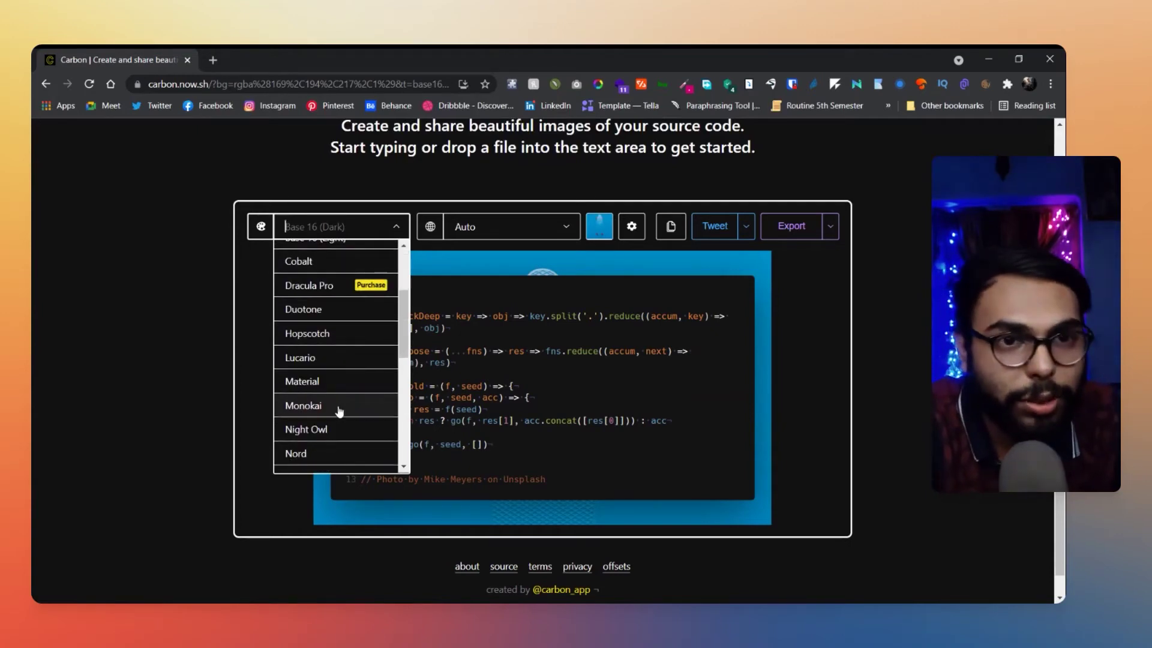
click(339, 410)
Try the Material syntax theme on the code window, and switch it to One Dark.
click(352, 226)
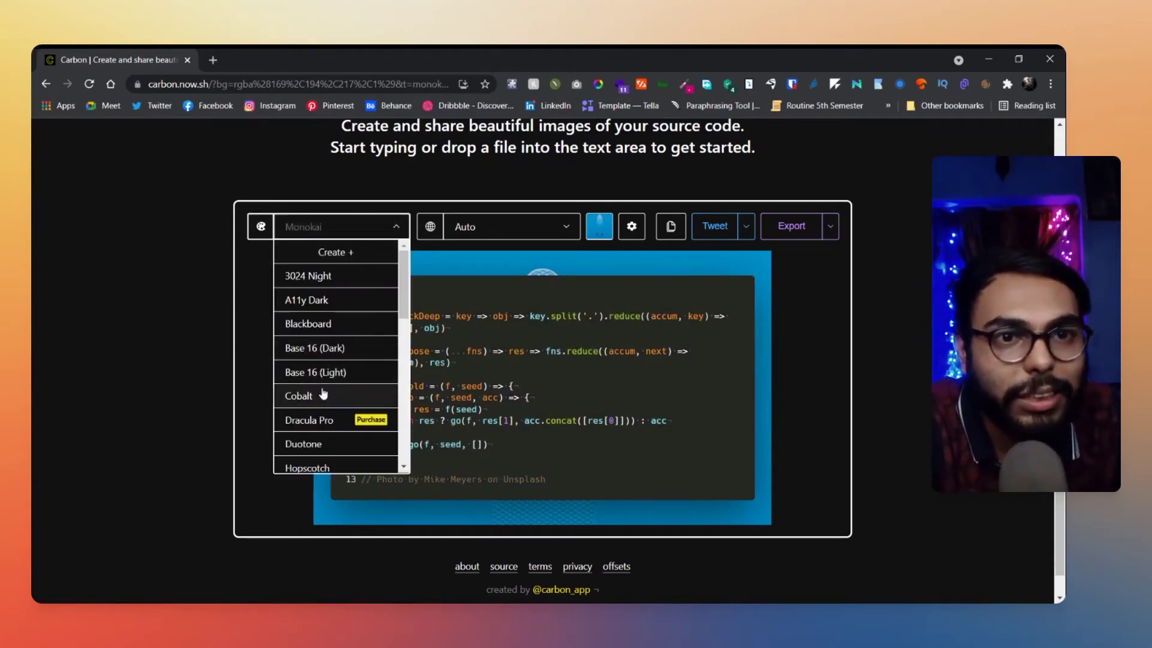
scroll(324, 396, down, 3)
click(309, 313)
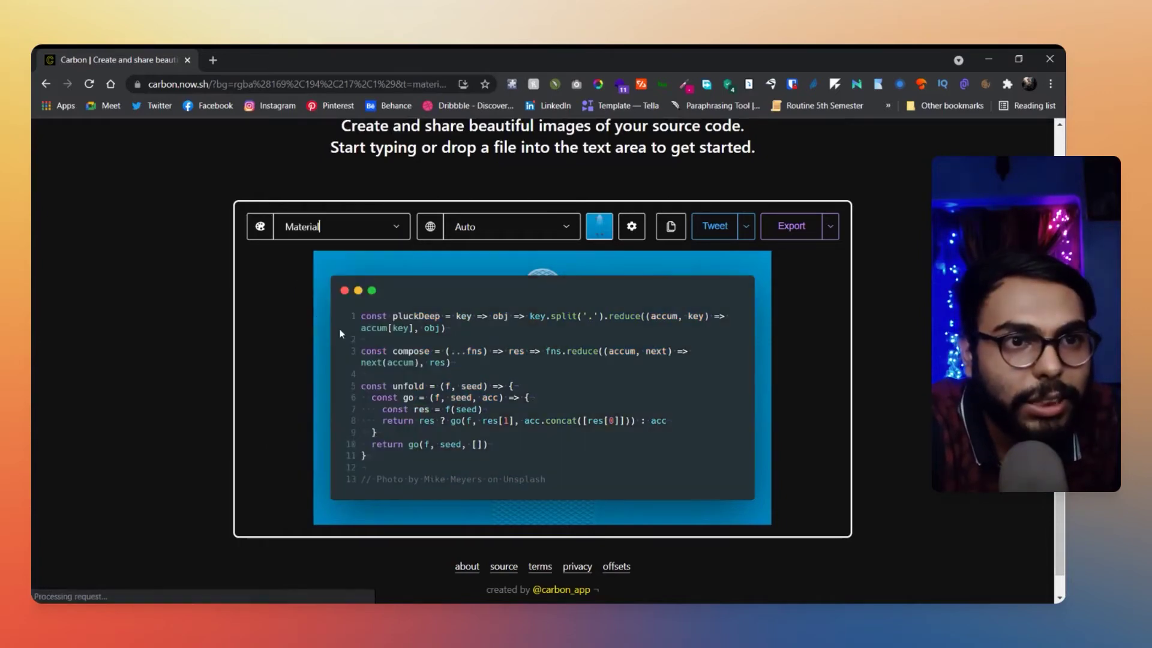
click(336, 227)
scroll(360, 372, down, 3)
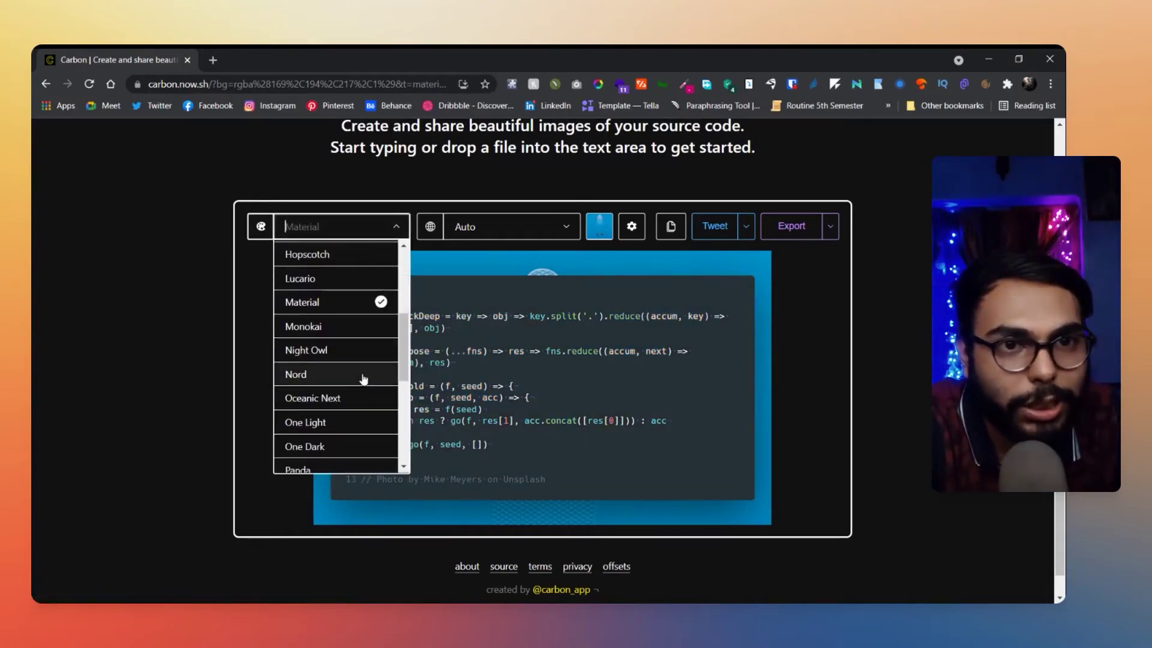
click(330, 445)
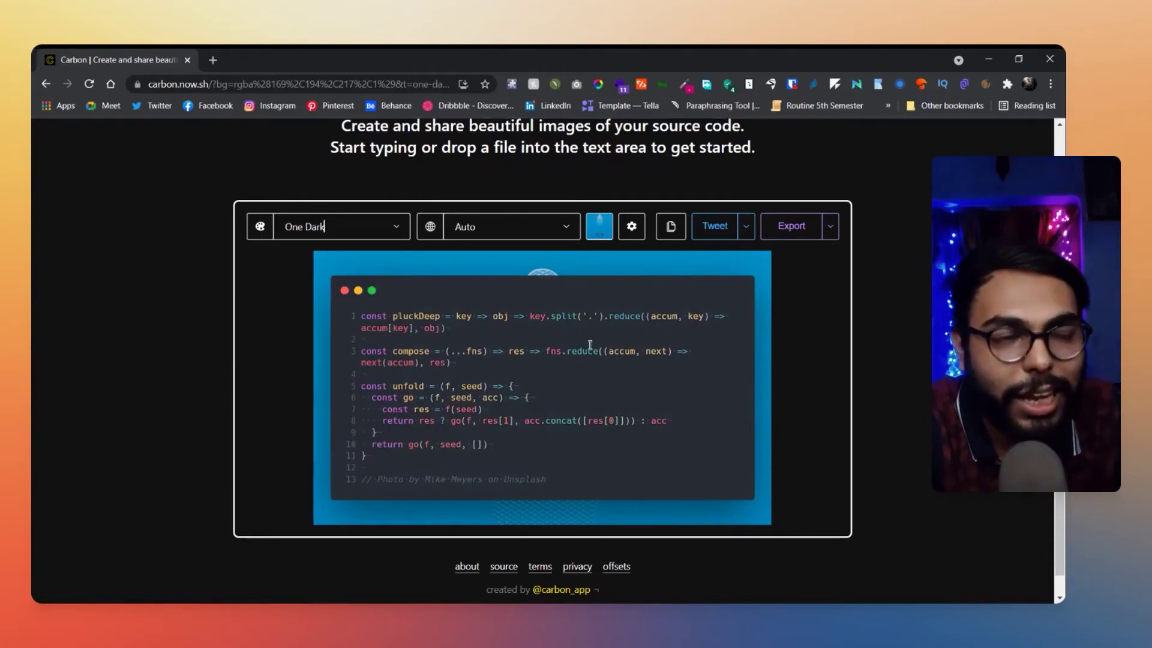
Replace the background image behind the code window with the solid grey colour 9CA1AA.
click(607, 220)
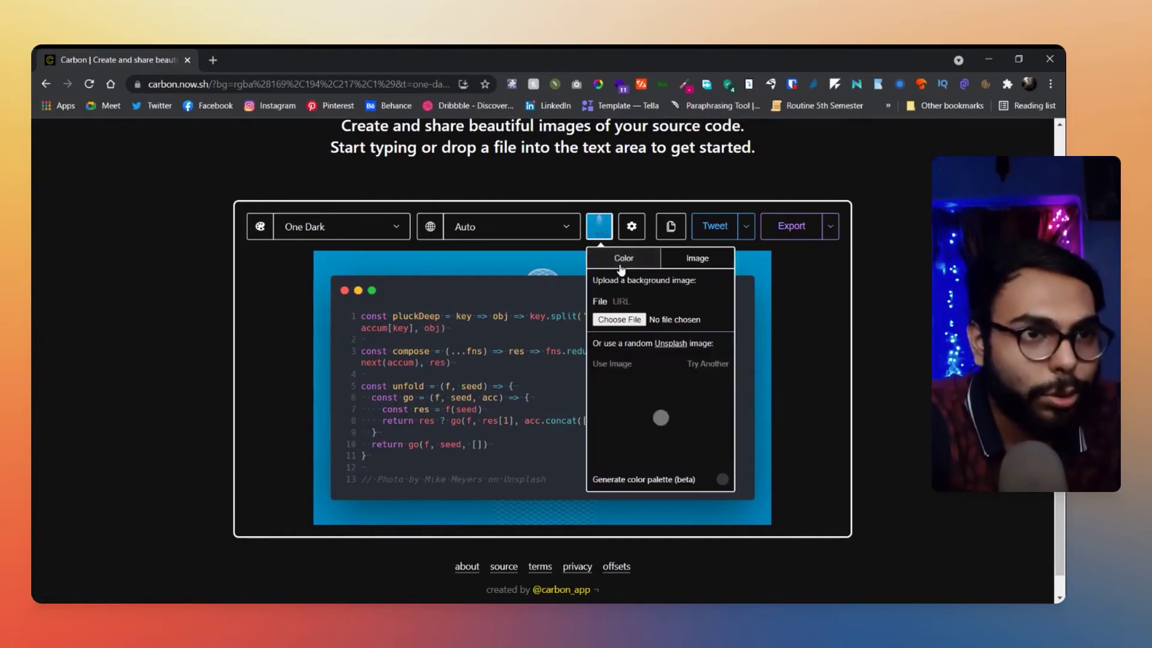
click(622, 259)
drag(622, 291, 603, 309)
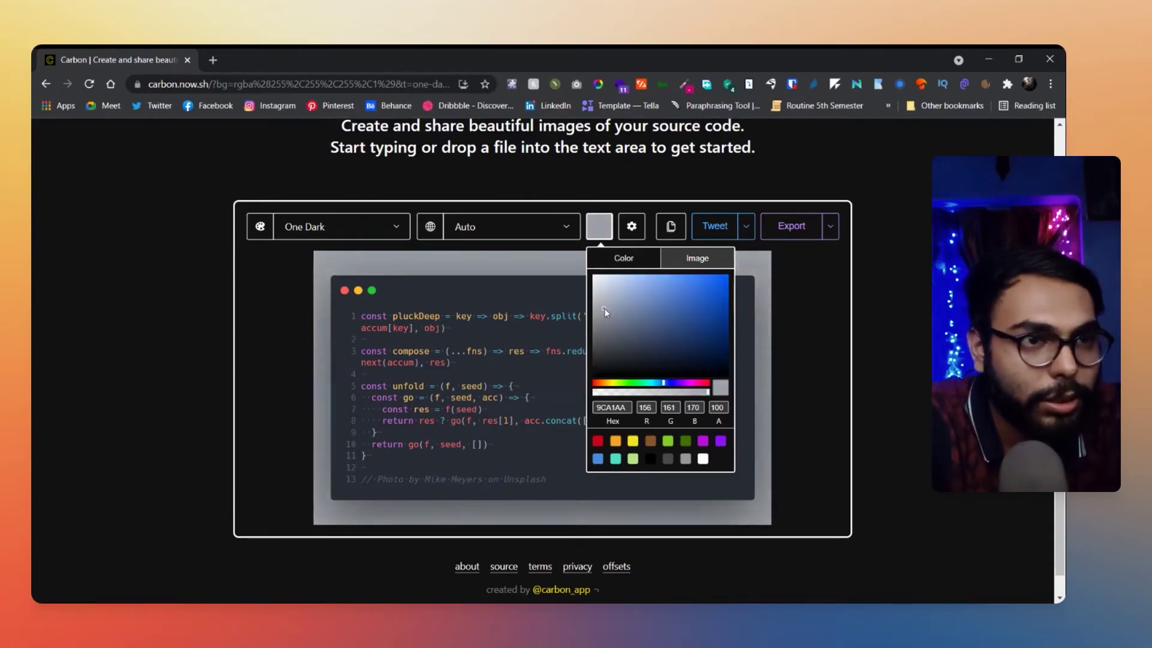
click(841, 354)
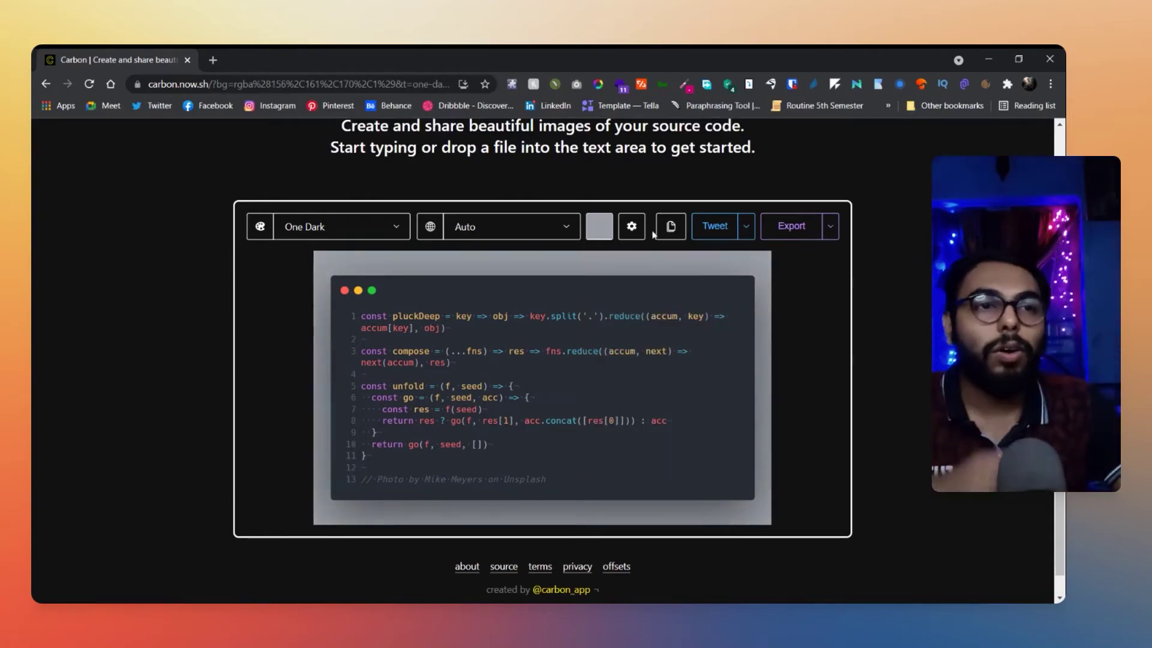
Examine the style presets, window control designs, and the Window, Editor and Misc settings for the code image.
click(635, 228)
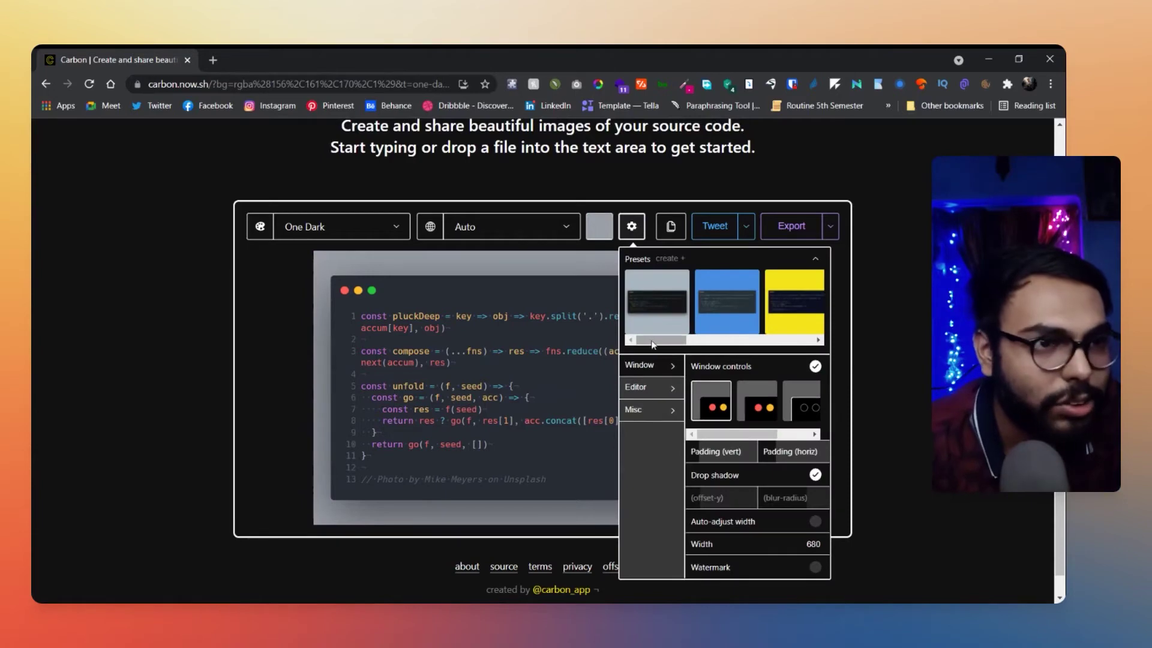
mouse_move(658, 343)
mouse_down()
mouse_move(714, 344)
mouse_move(646, 347)
mouse_up()
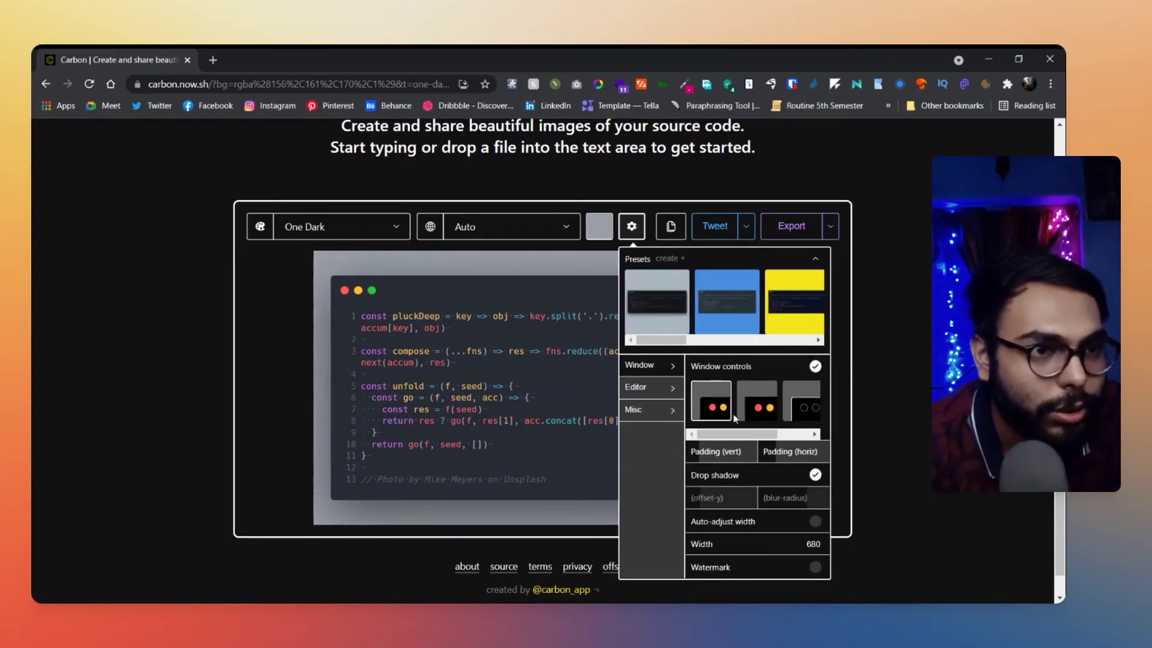
drag(760, 431, 793, 440)
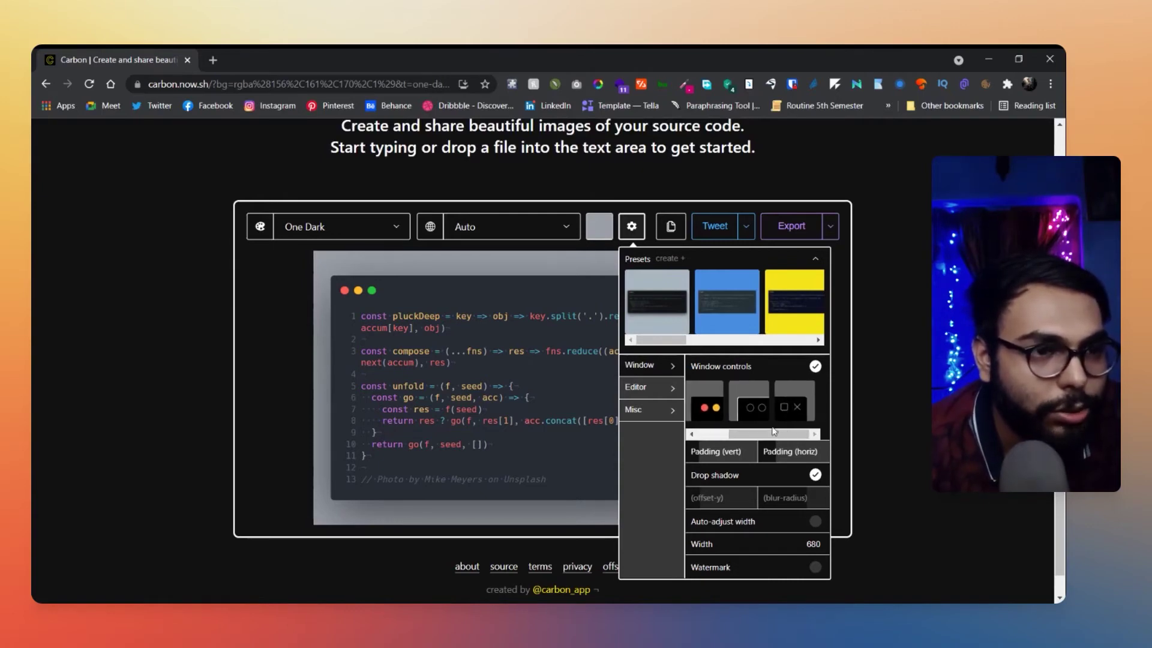
drag(743, 433, 720, 433)
click(652, 392)
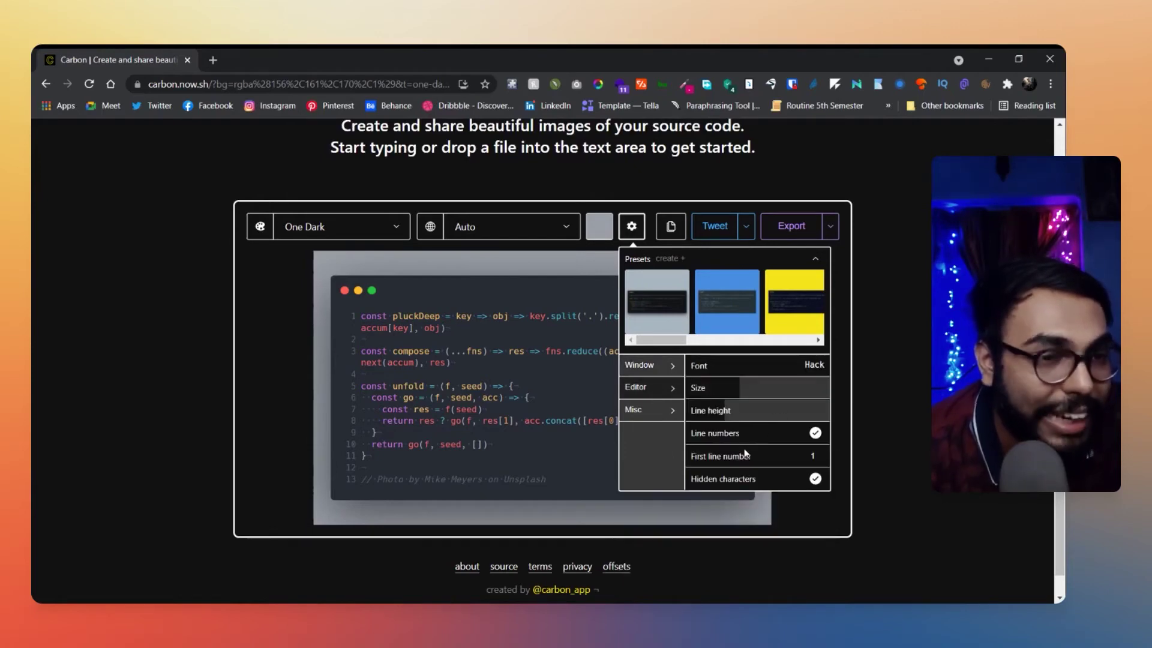
click(660, 411)
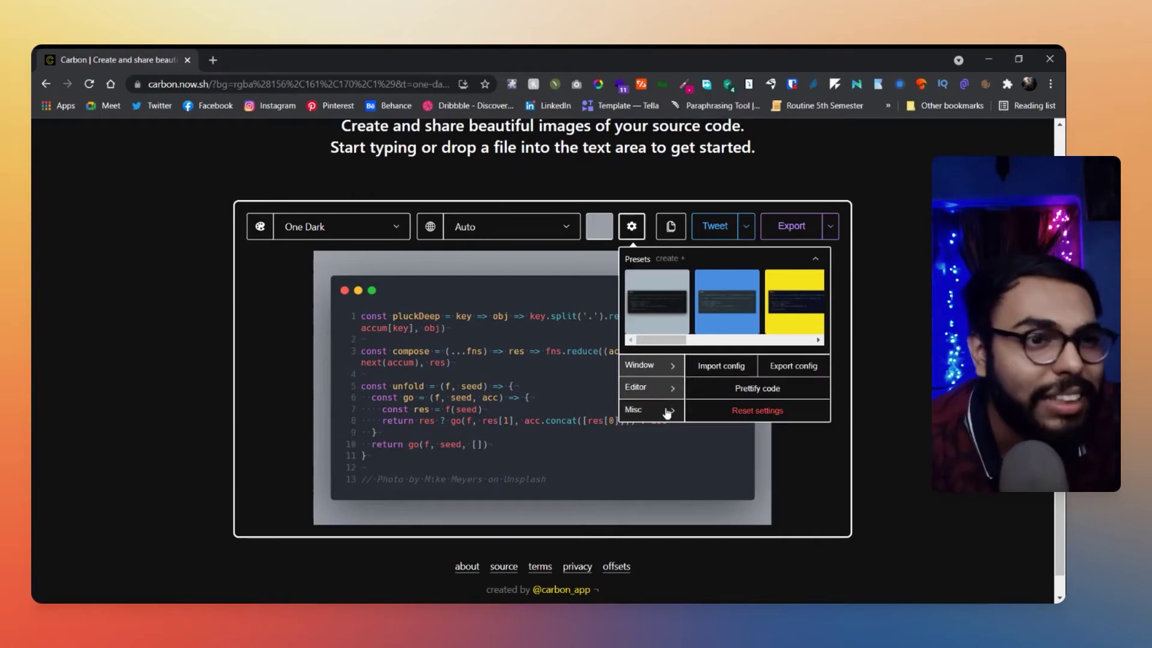
click(667, 371)
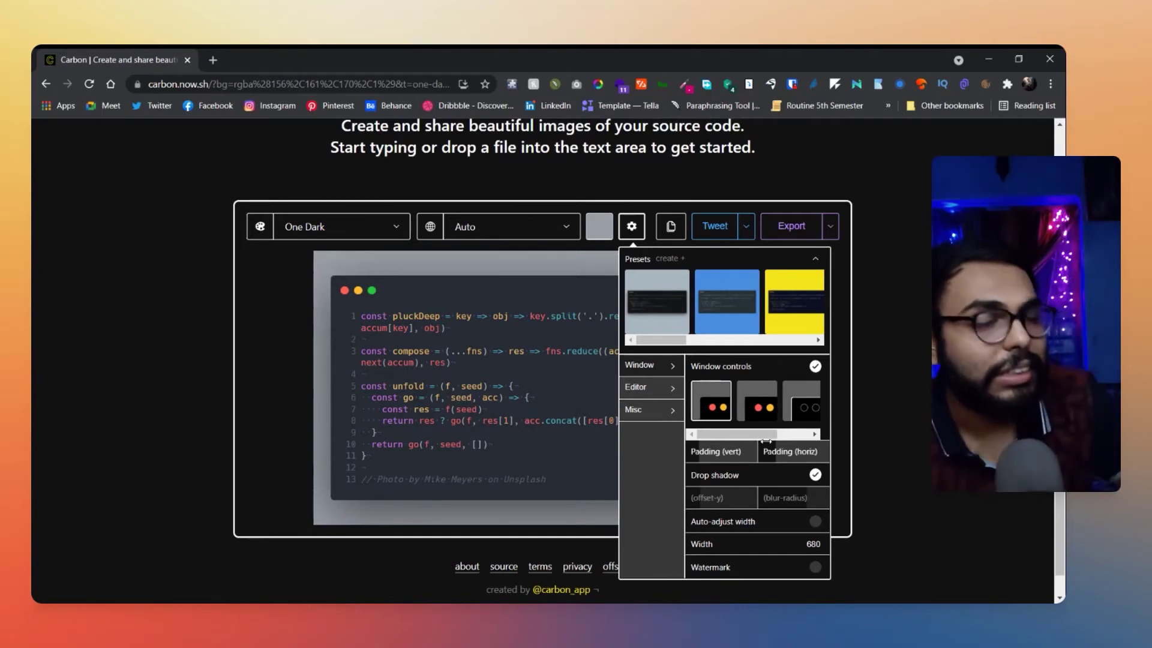
Try out the blue, yellow, beige, purple and light grey Solarized presets on the code image.
click(705, 316)
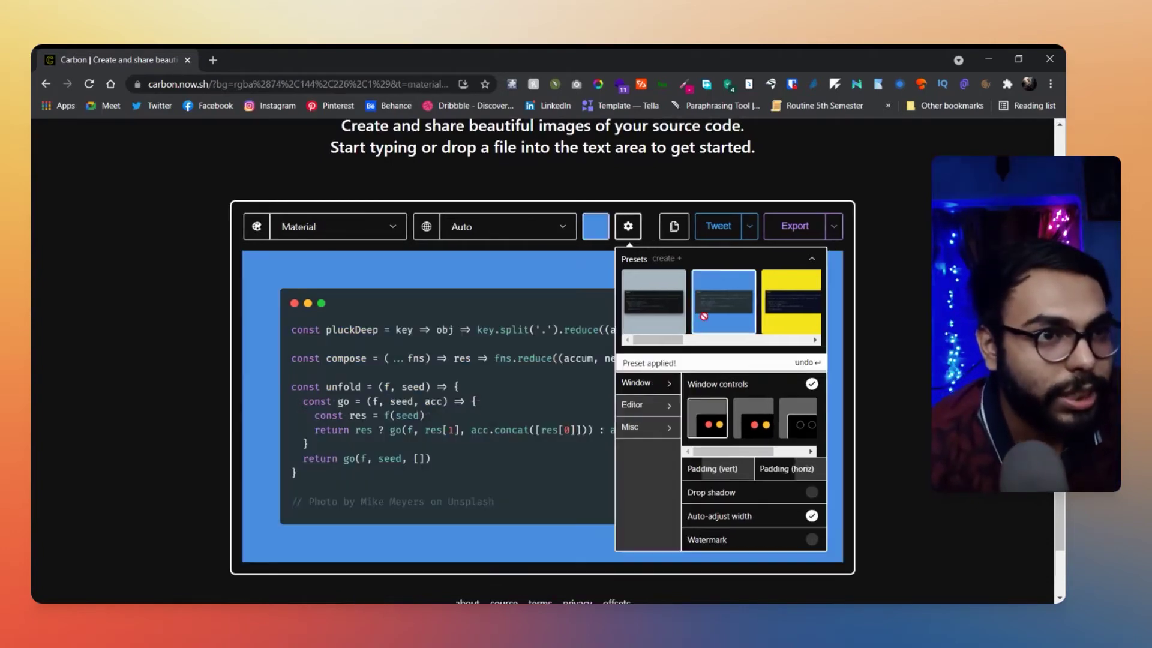
click(662, 318)
click(711, 329)
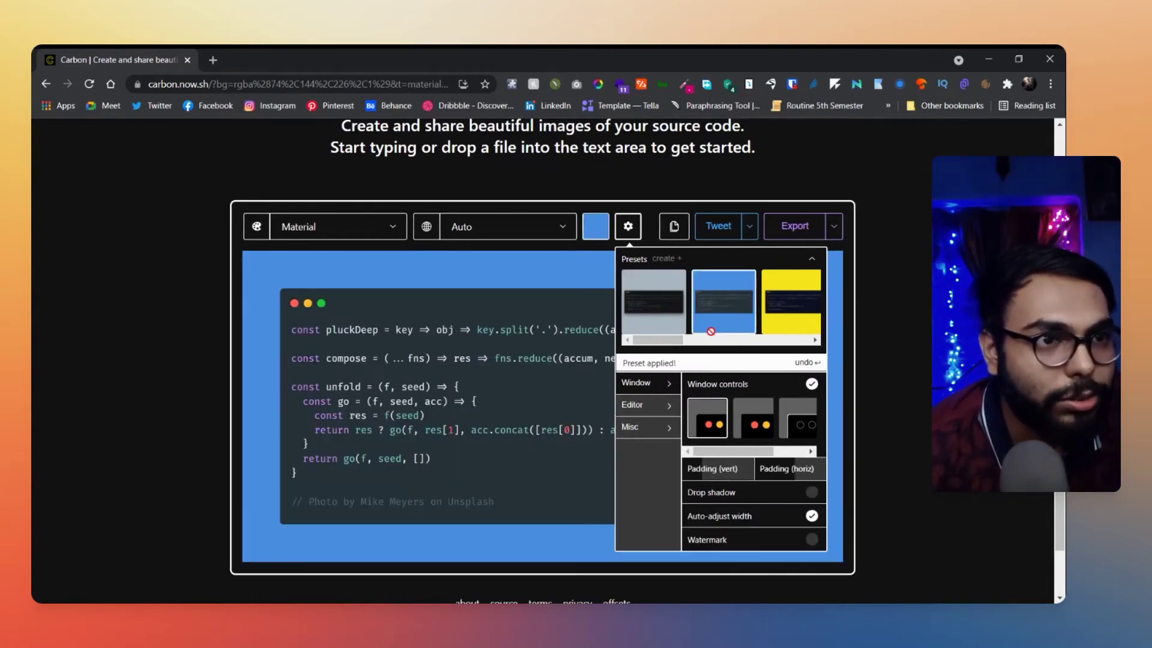
scroll(664, 314, right, 3)
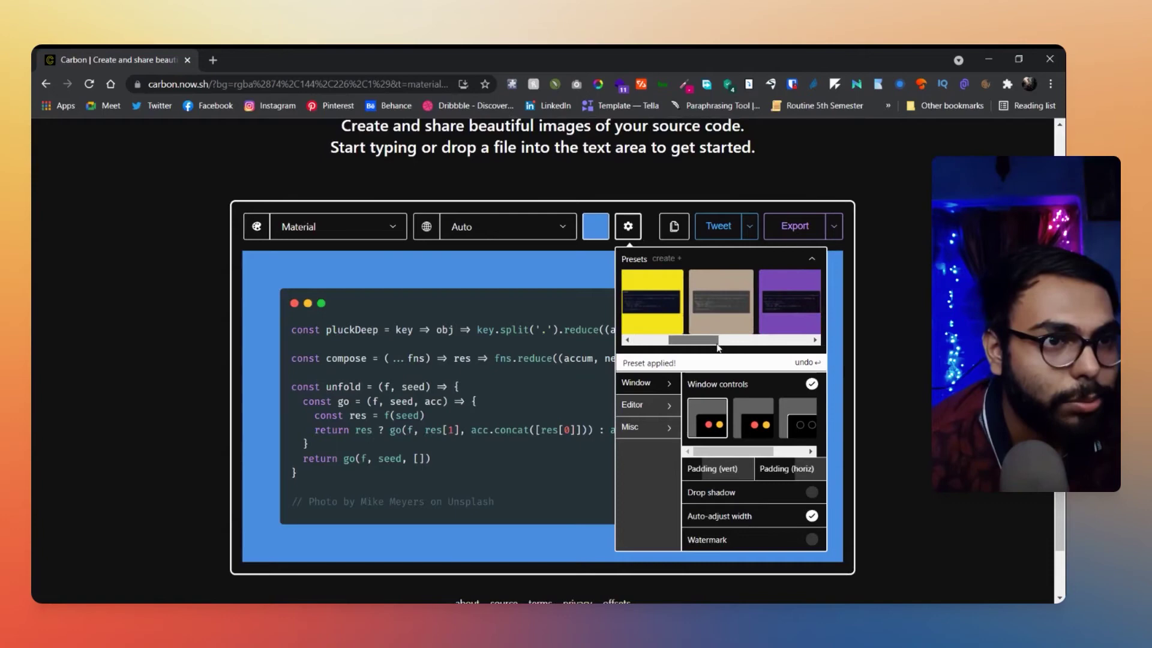
click(664, 315)
click(702, 329)
click(781, 323)
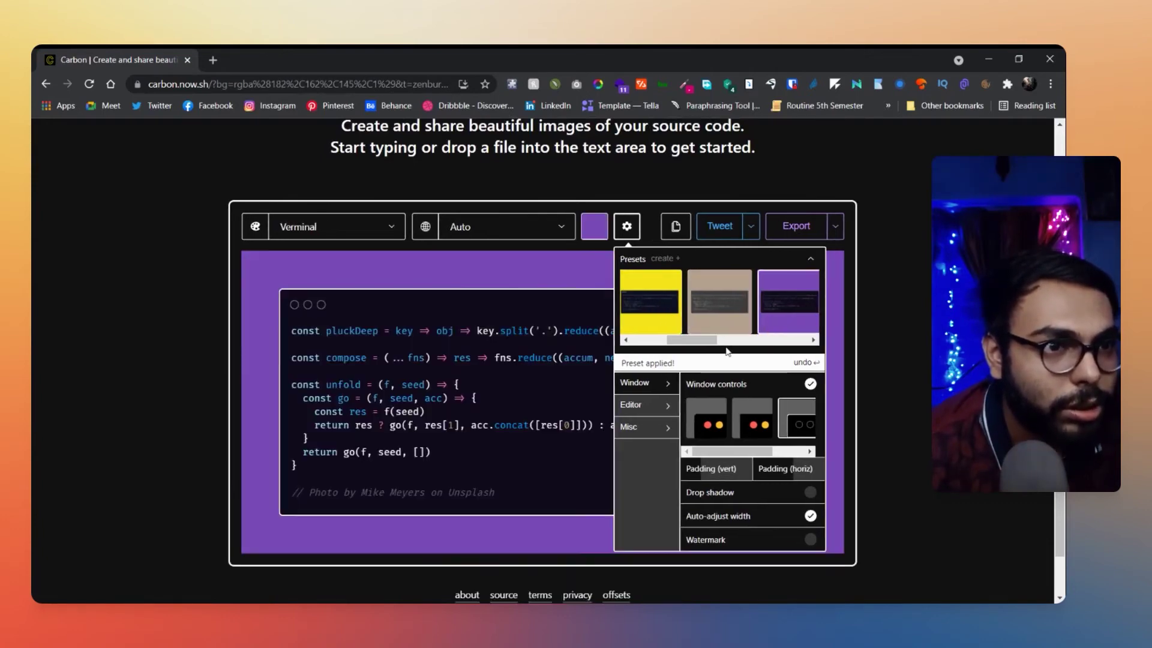
scroll(726, 351, right, 5)
click(783, 318)
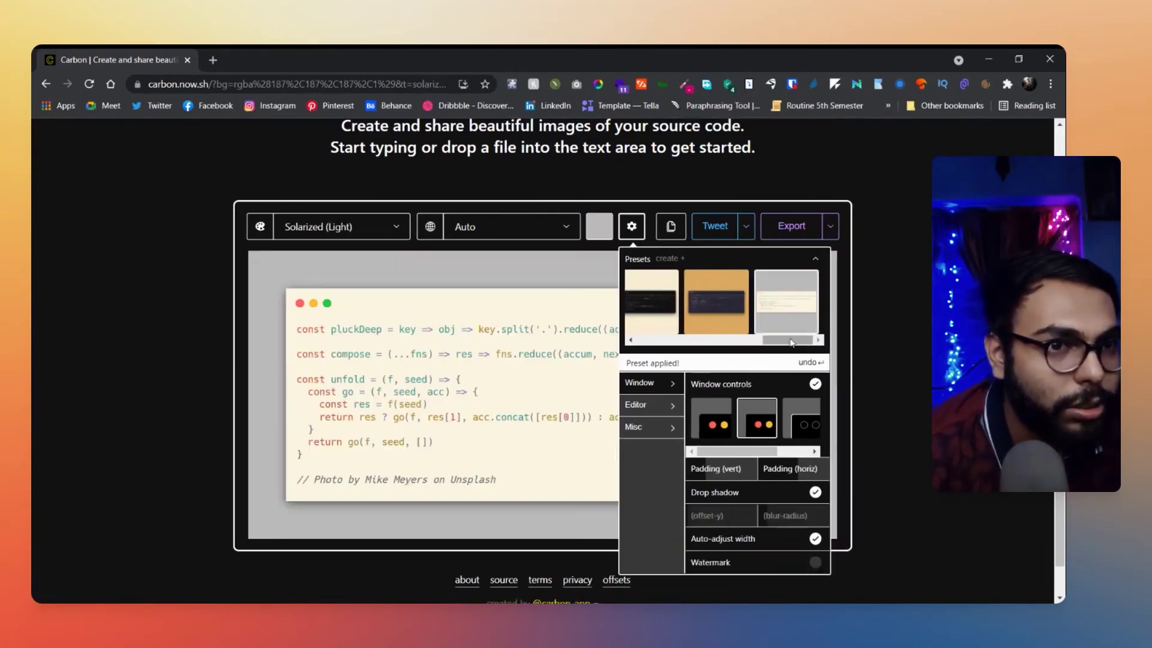
Apply the first preset, with the blue-grey background and Seti theme, and close the settings.
drag(791, 342, 660, 340)
click(677, 318)
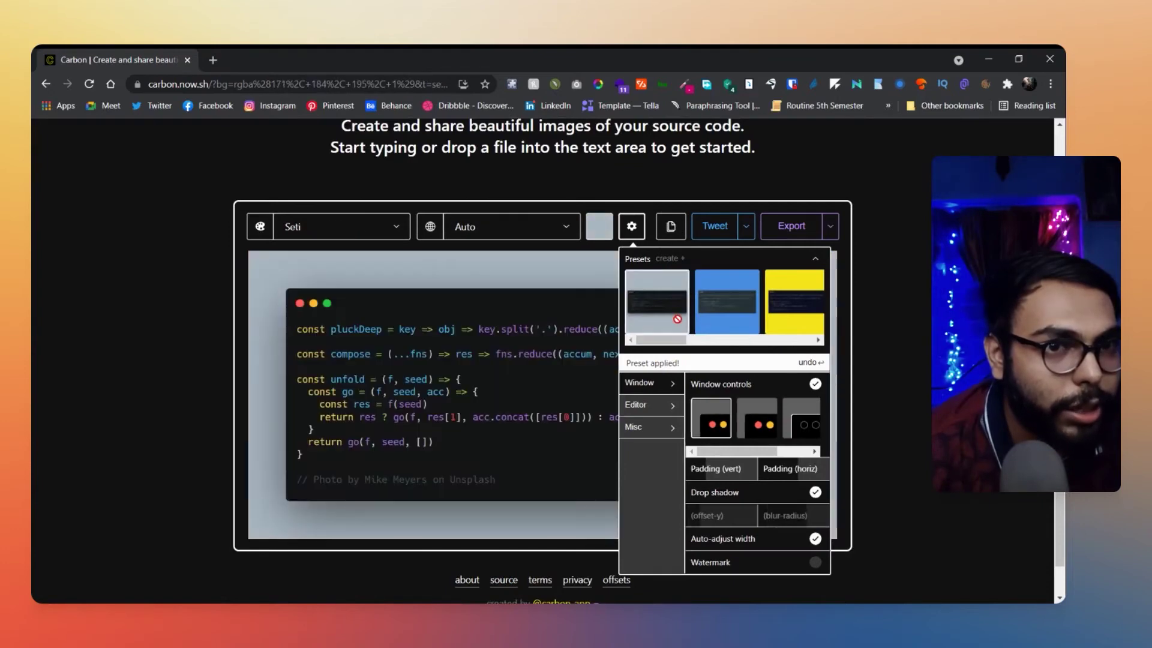
scroll(848, 378, down, 1)
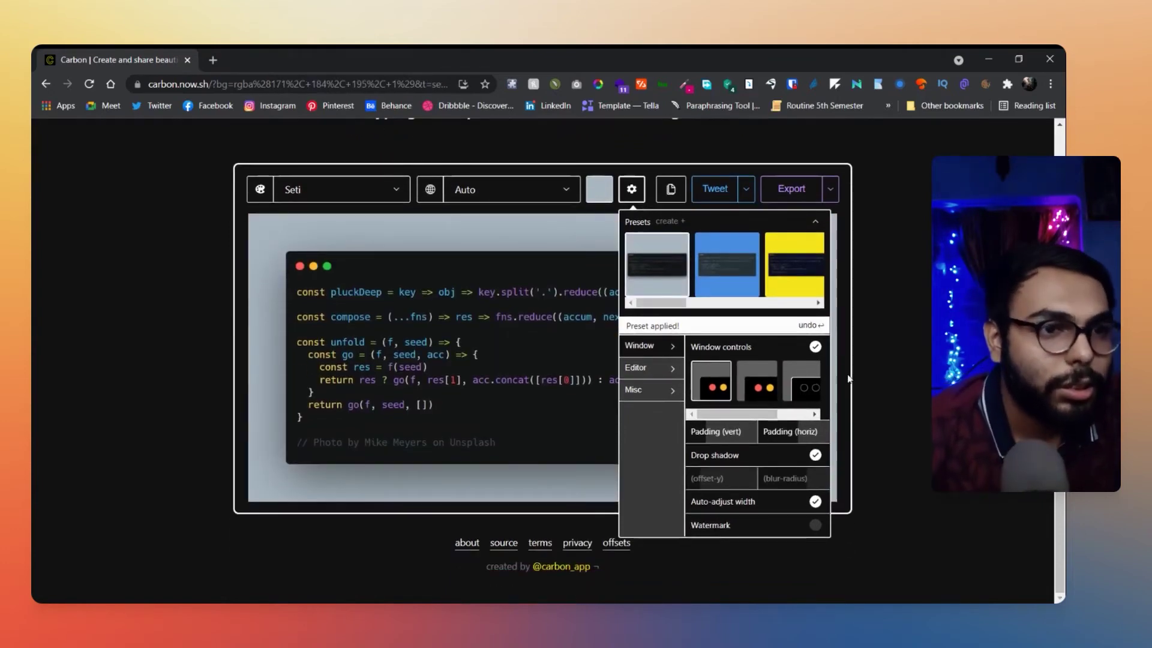
click(631, 189)
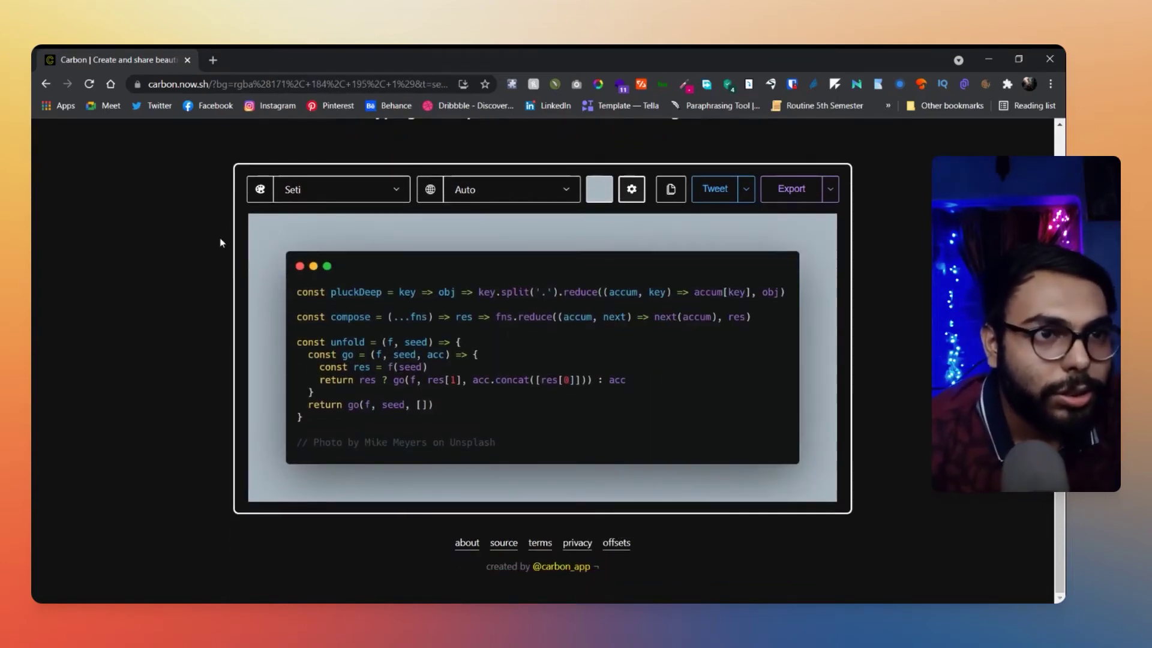
Set the syntax theme of the code window to One Dark.
click(341, 194)
scroll(359, 336, down, 8)
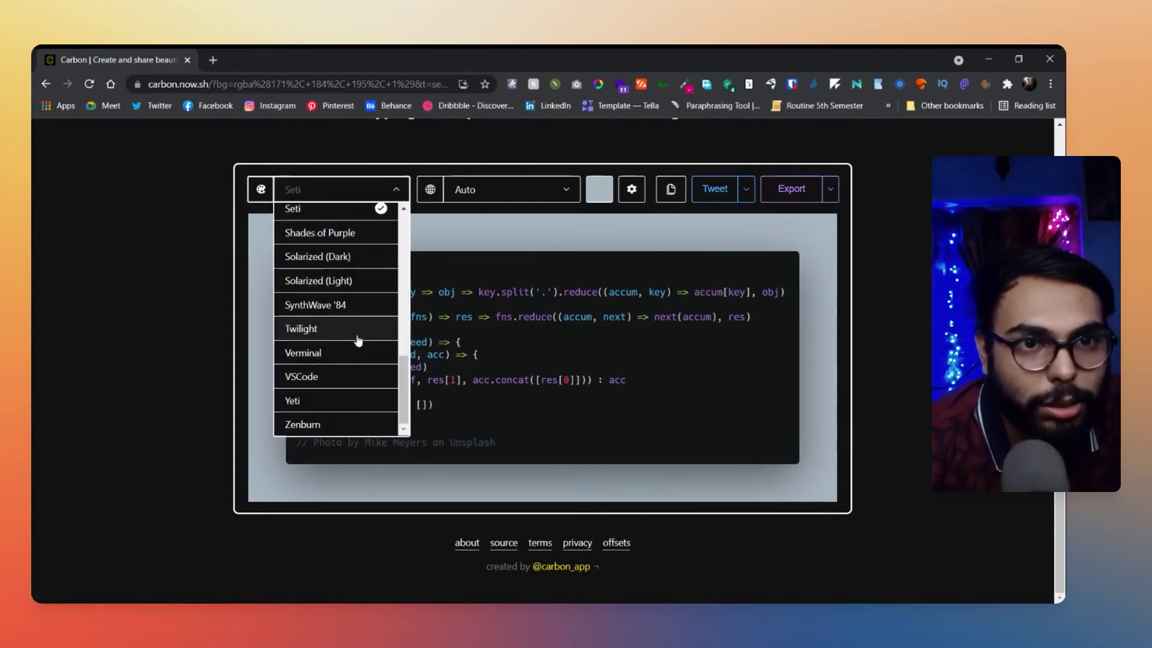
scroll(368, 377, up, 1)
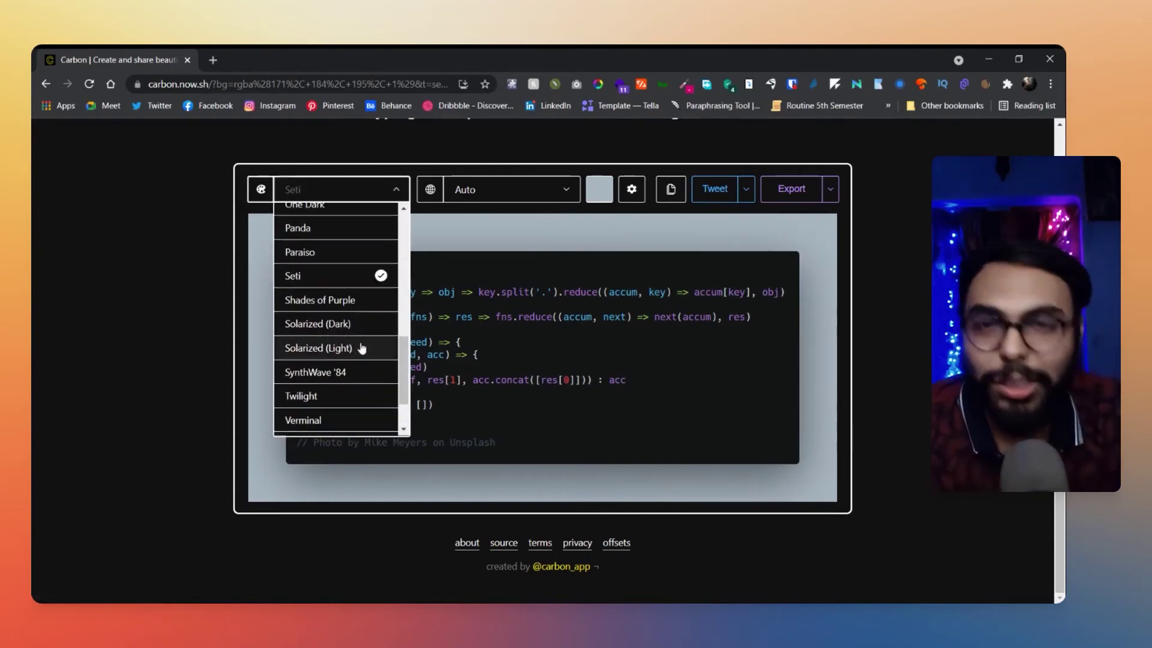
scroll(359, 365, up, 1)
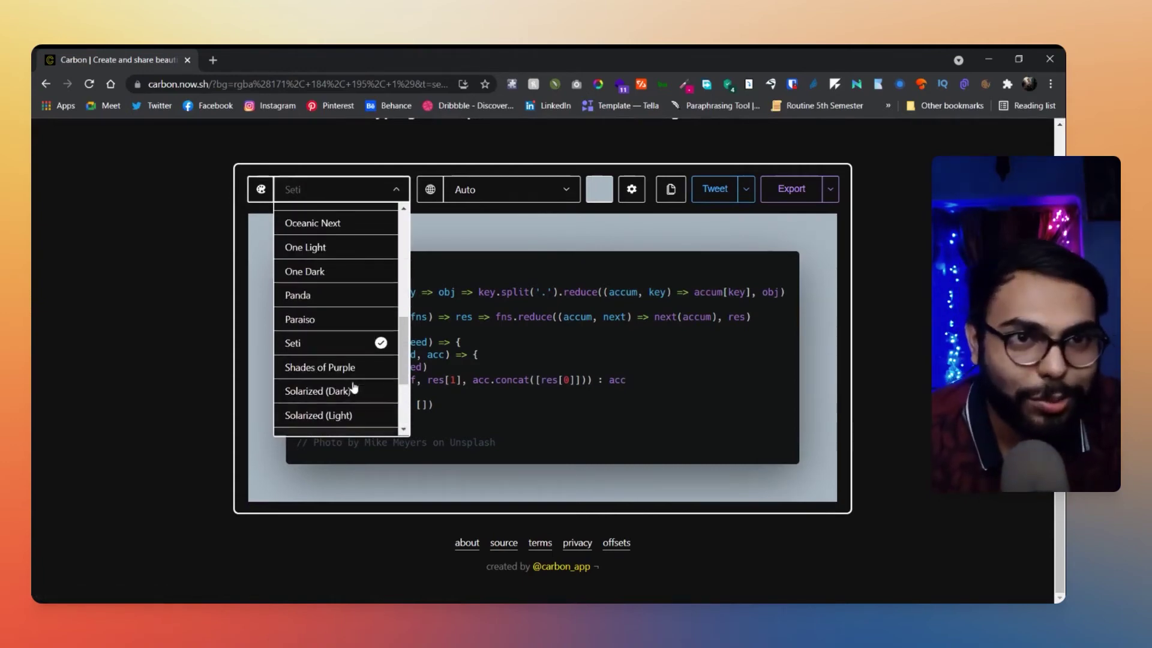
click(339, 272)
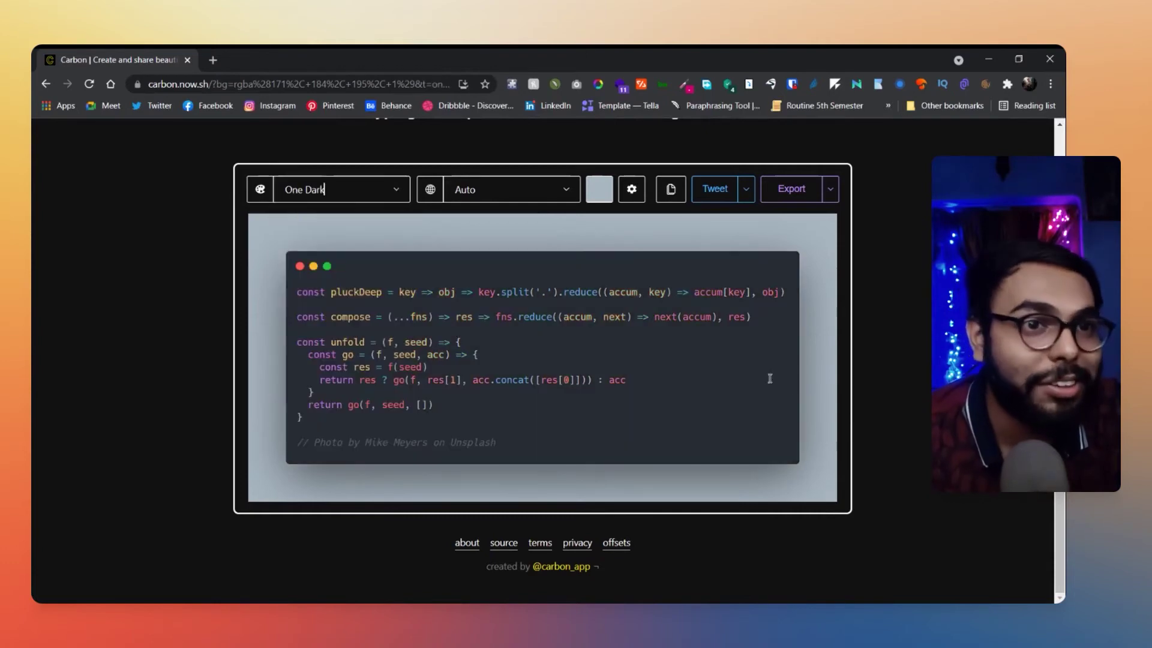
Copy the plain URL of the code image and open the Notion Dashboard page alongside Carbon.
click(671, 197)
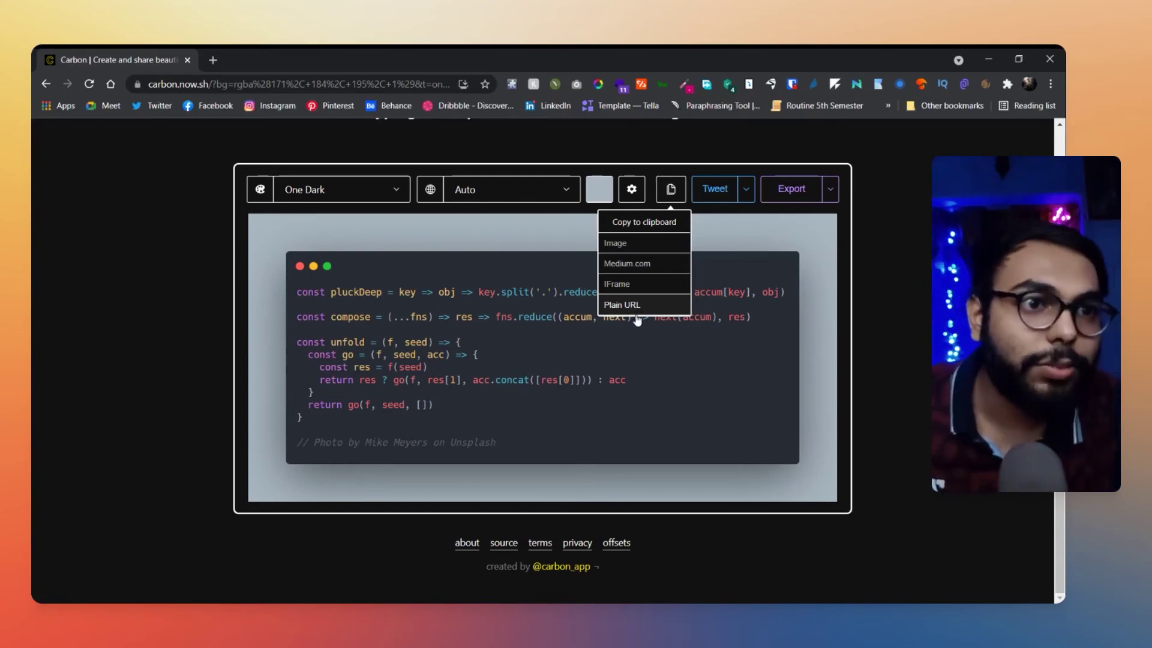
click(212, 61)
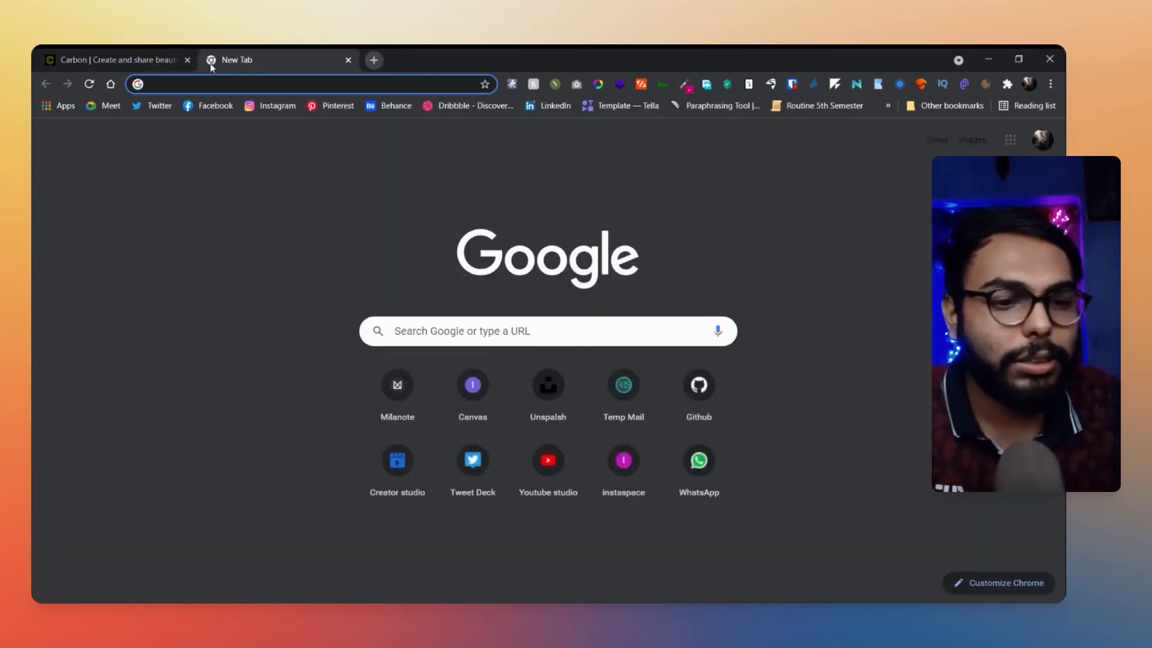
text(notion.so/)
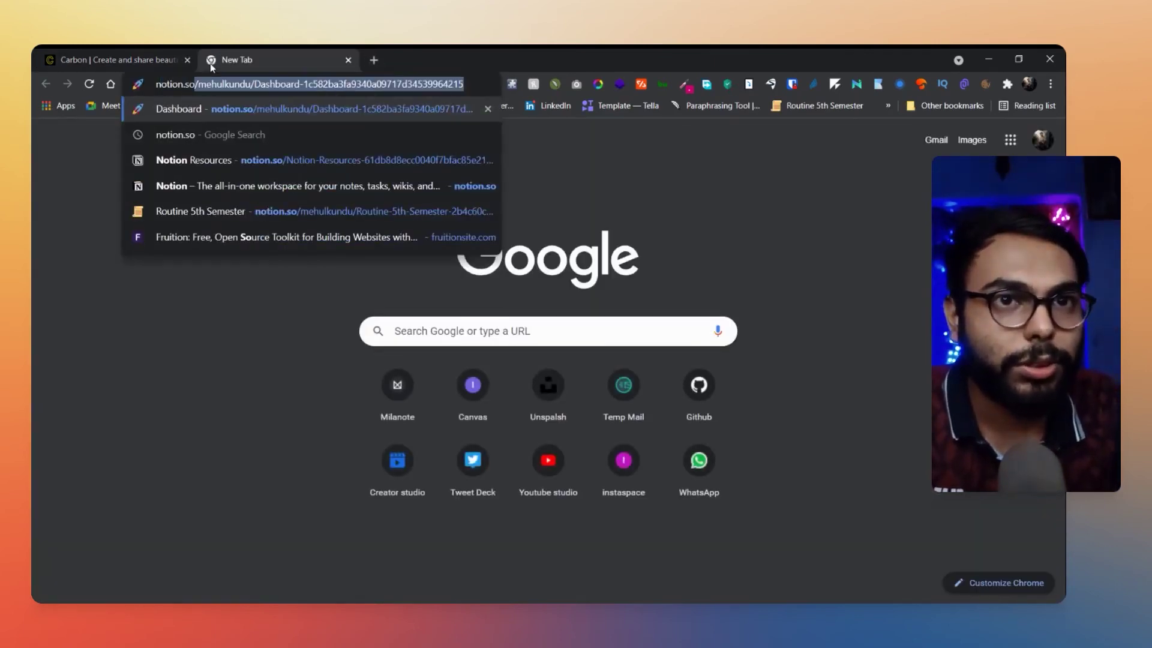
key(Return)
Paste the Carbon link into the empty block of the Notion Dashboard page as an embed.
click(494, 324)
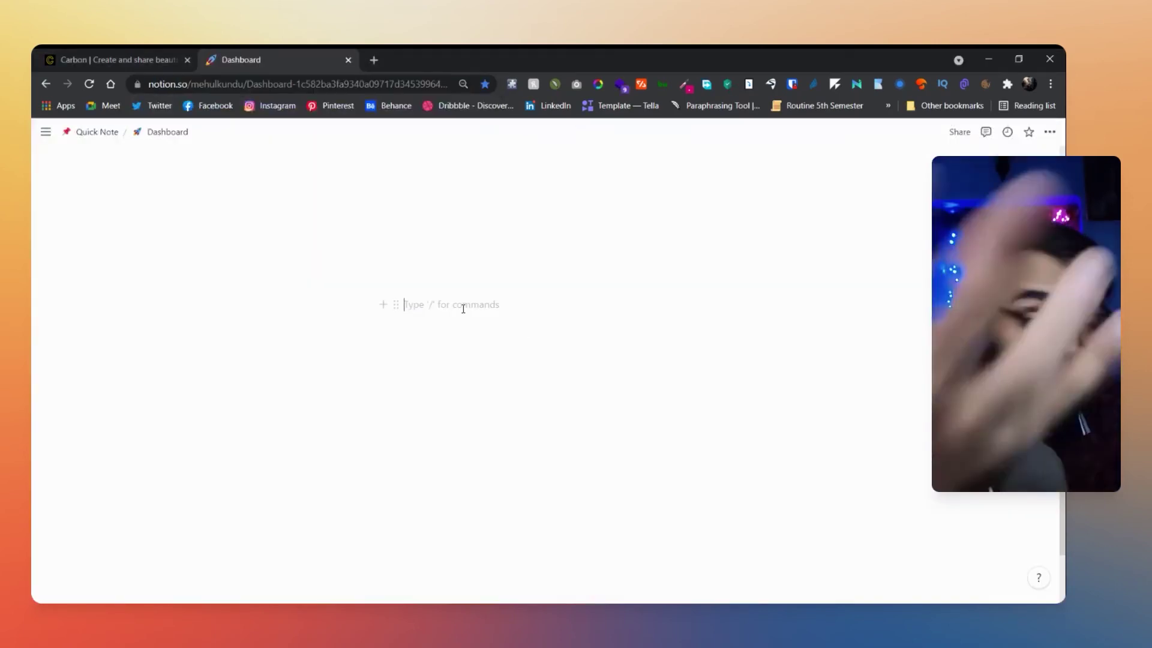
key(ctrl+v)
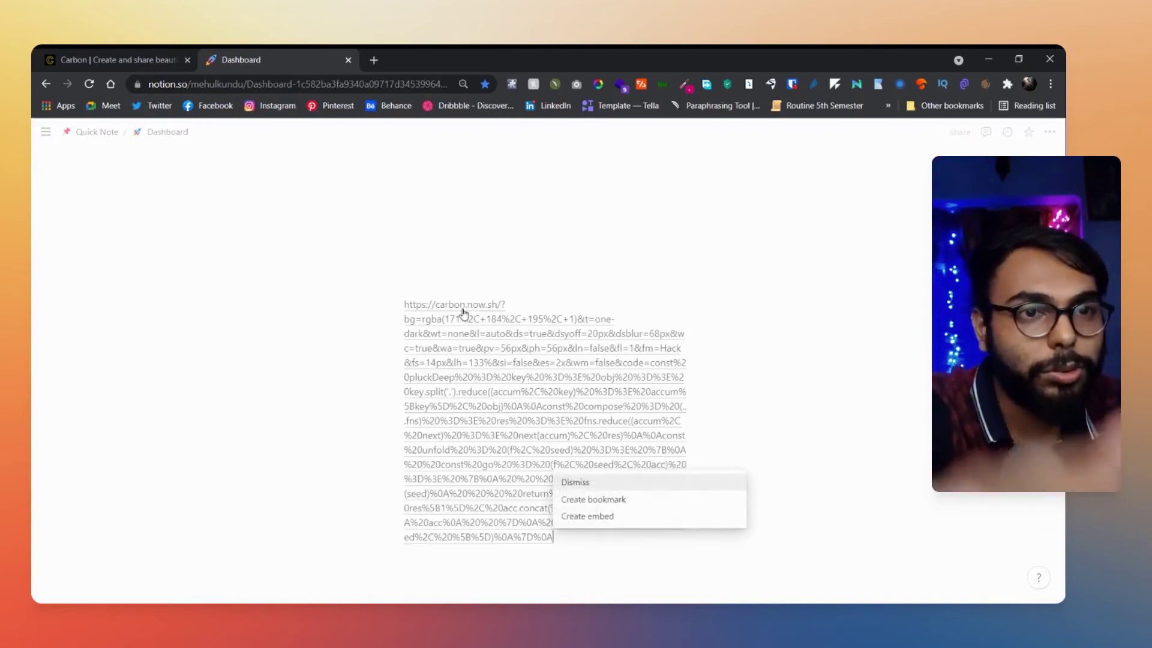
click(593, 517)
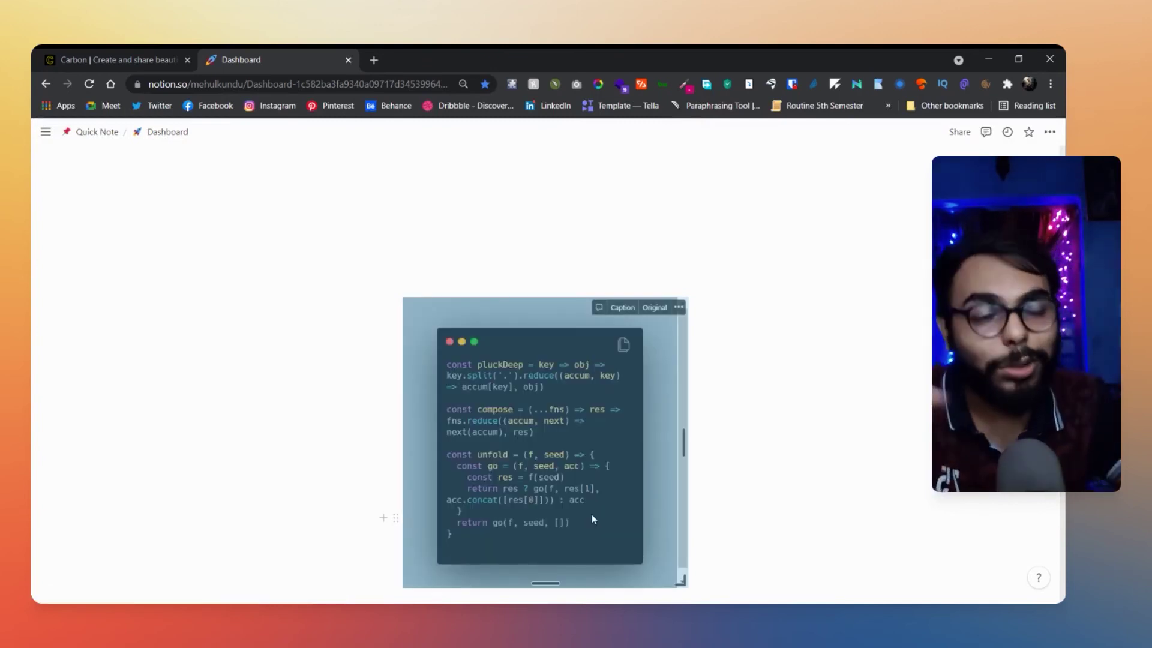
Increase the height of the embedded code image so the whole code window fits without scrolling.
scroll(578, 478, down, 2)
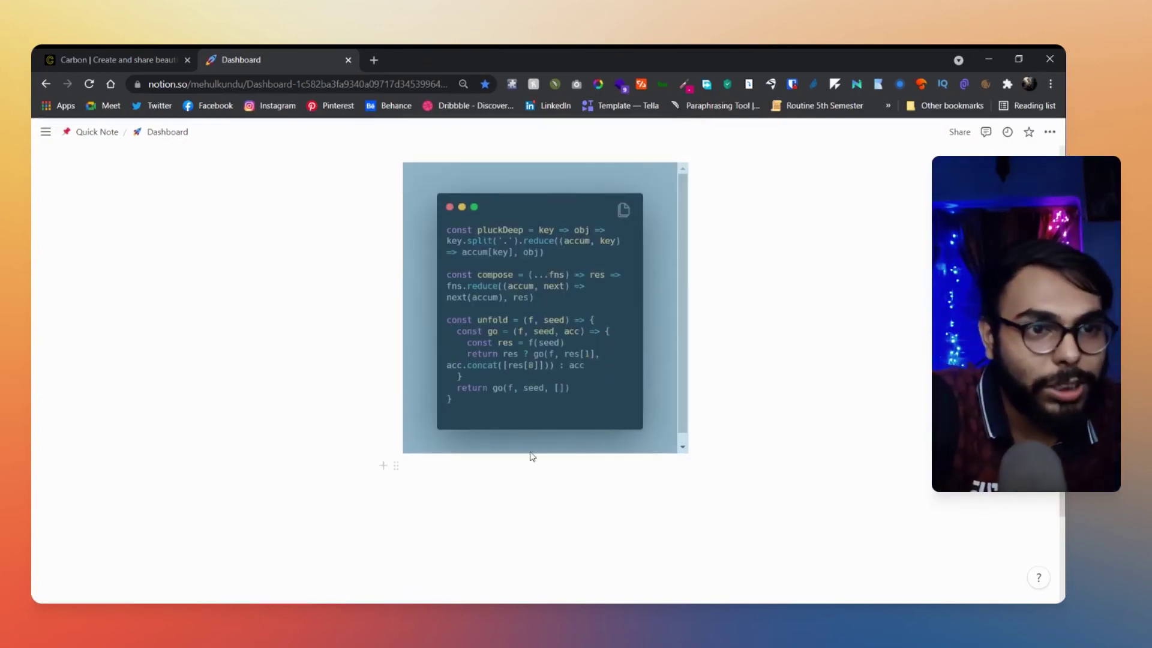
scroll(531, 456, up, 3)
scroll(650, 459, down, 5)
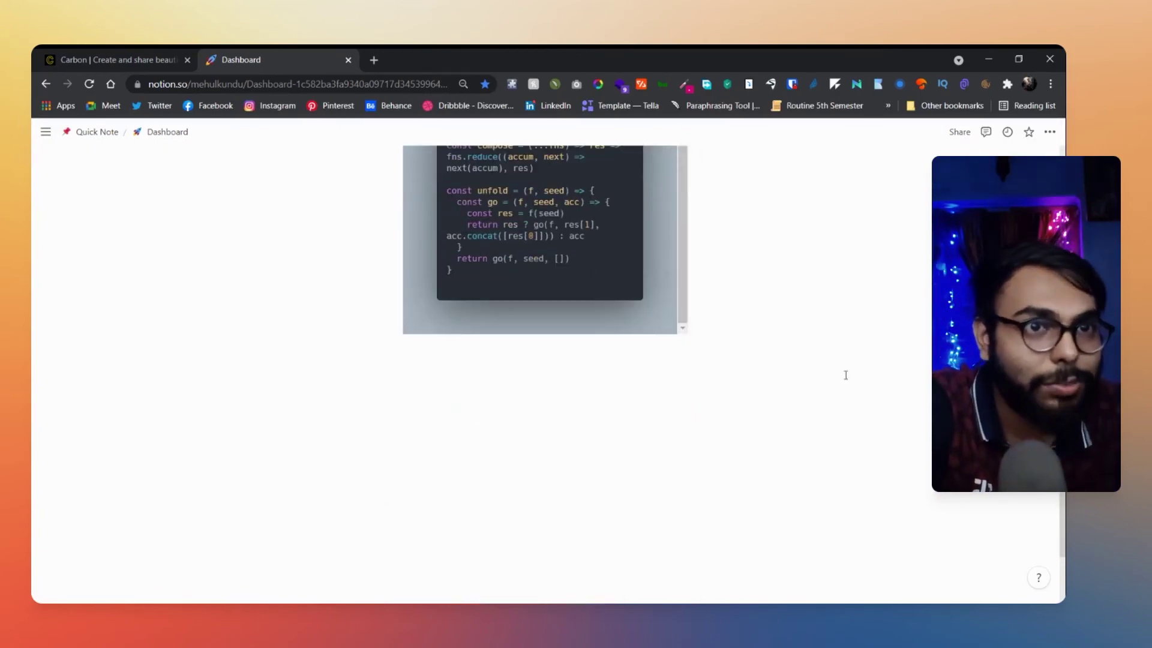
drag(545, 334, 546, 411)
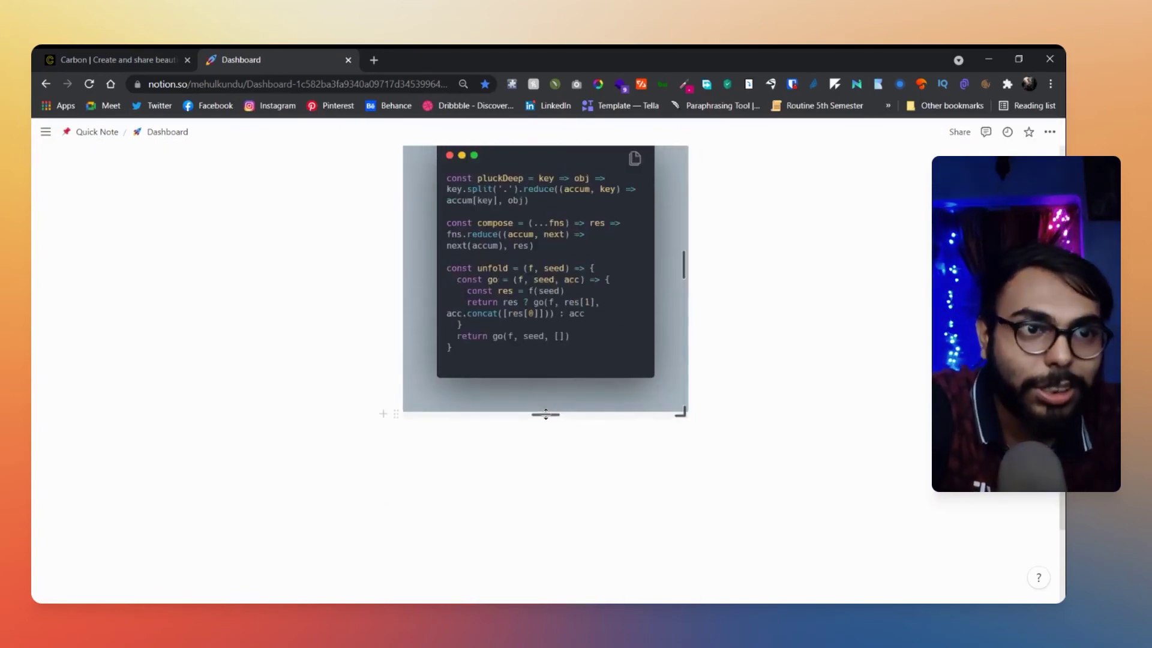
scroll(545, 414, up, 2)
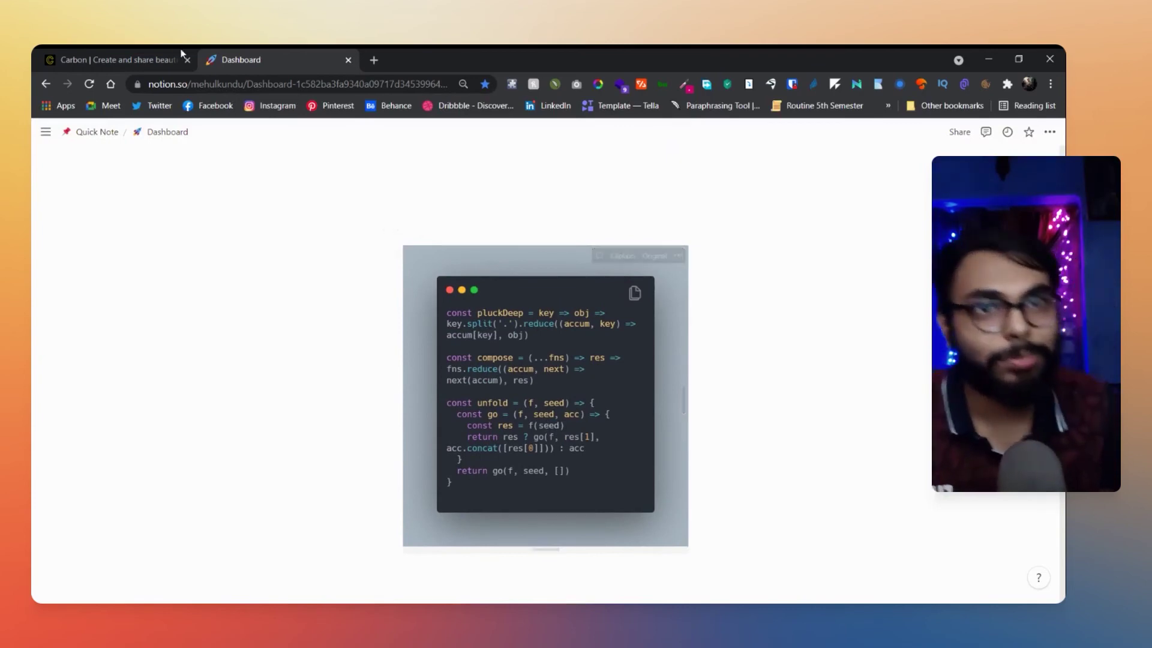
Switch back from Notion to the Carbon page.
click(146, 57)
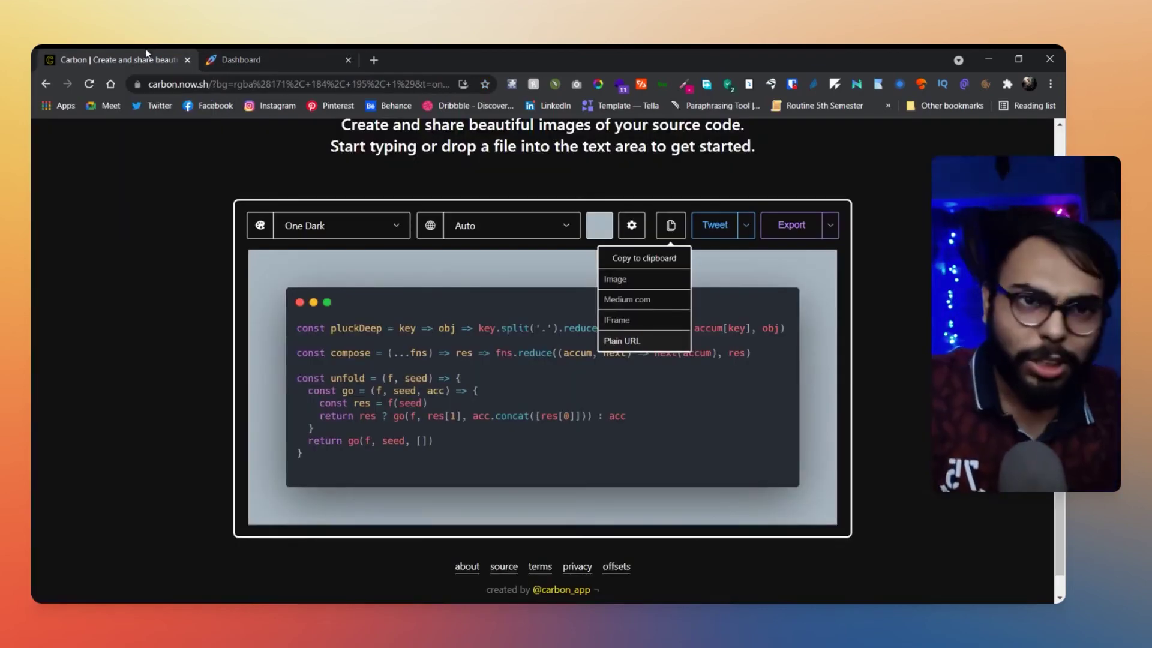
scroll(543, 360, up, 3)
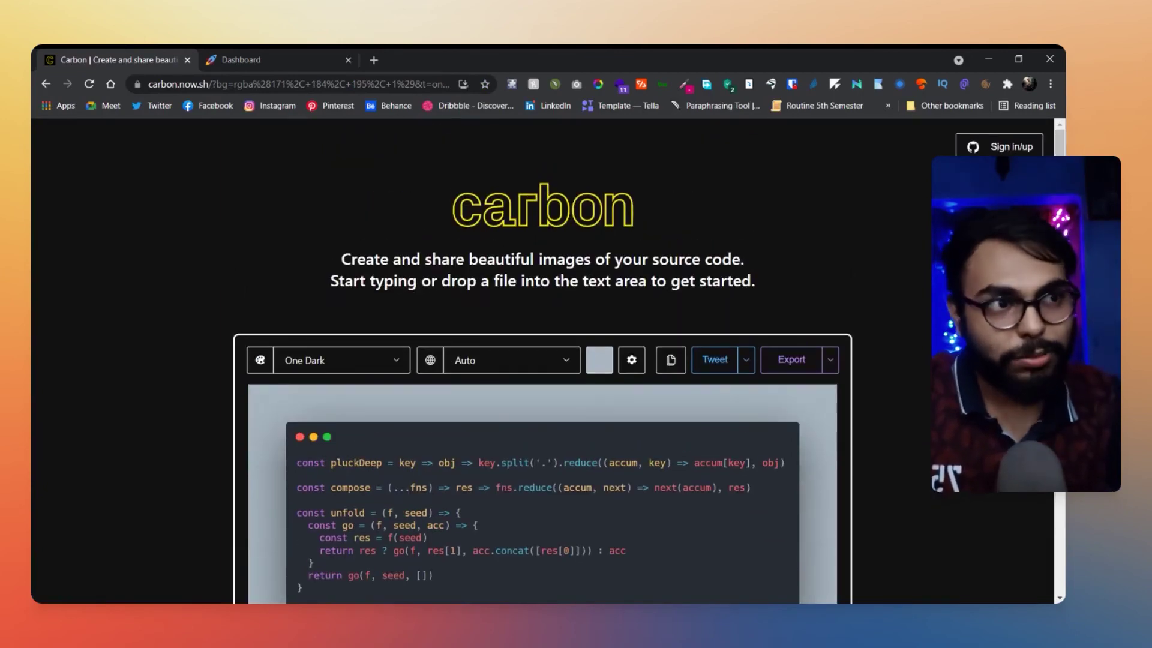